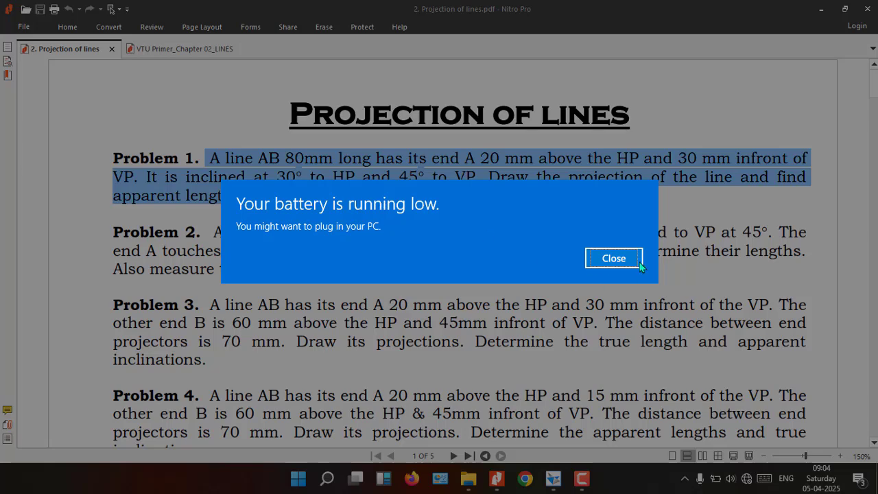
Step: Dismiss the low-battery warning and highlight the full Problem 5 statement in the Projection of lines PDF
click(640, 257)
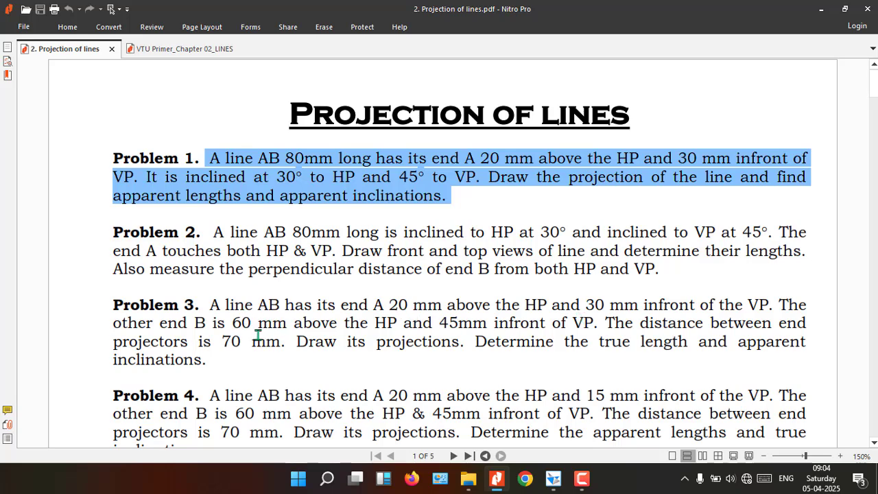
scroll(281, 327, down, 2)
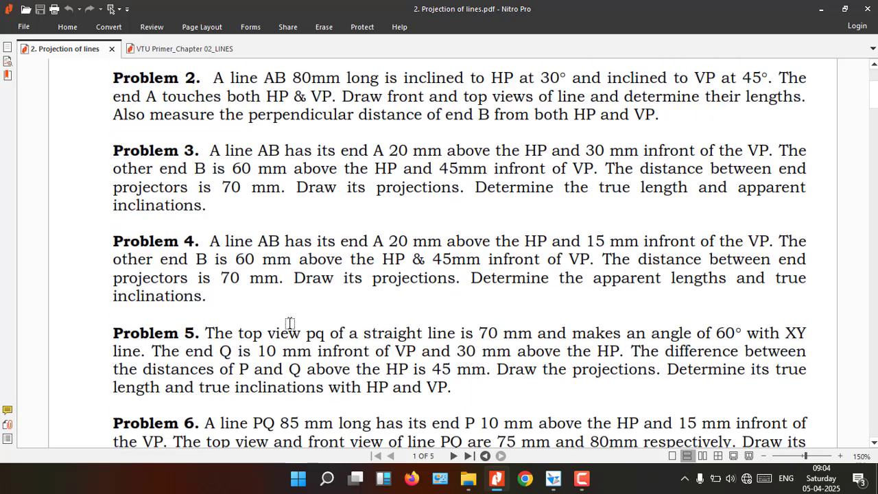
drag(202, 333, 455, 388)
scroll(491, 361, down, 1)
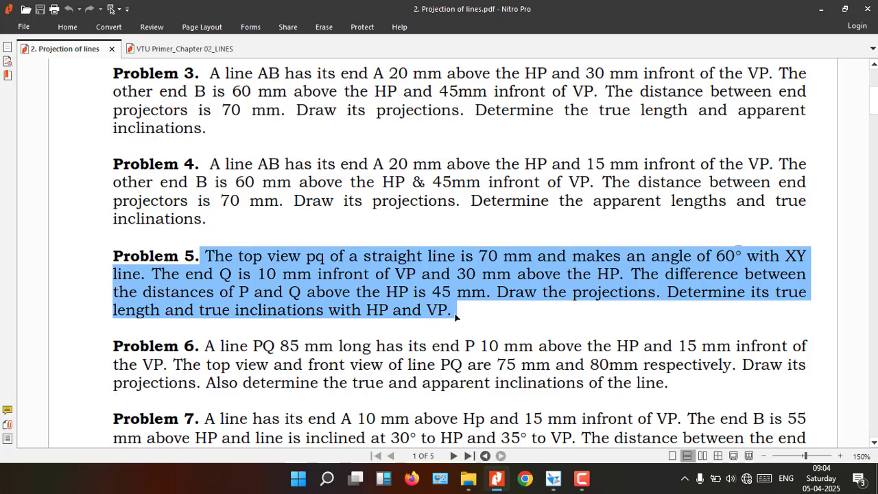
scroll(490, 299, down, 2)
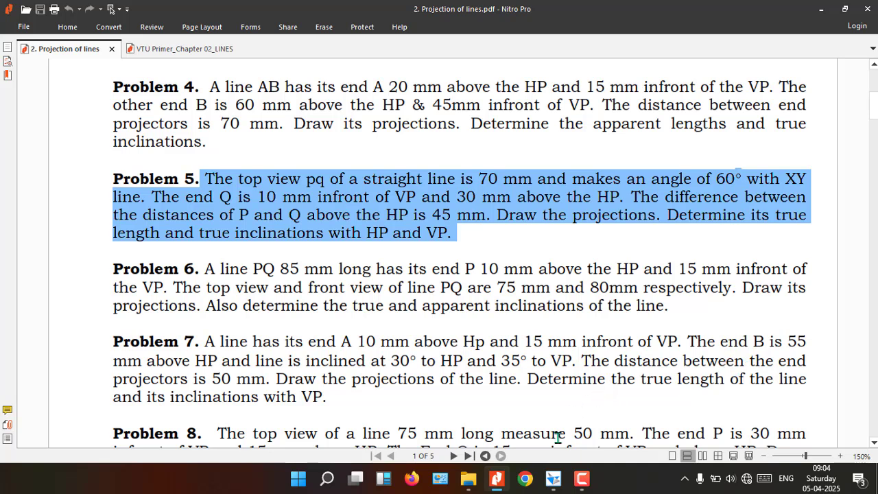
Step: Switch to Solid Edge and start a text note beside the drawing sheet with the lines "true length=" and "apparent lengths="
click(554, 480)
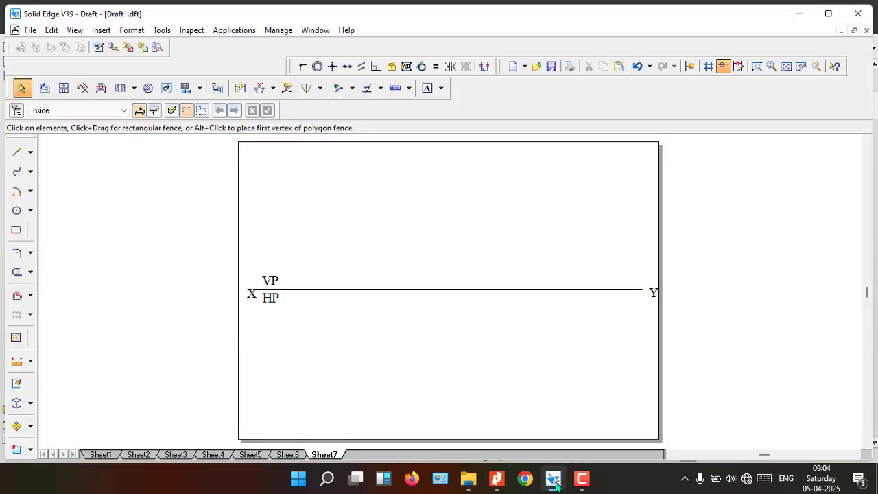
click(426, 90)
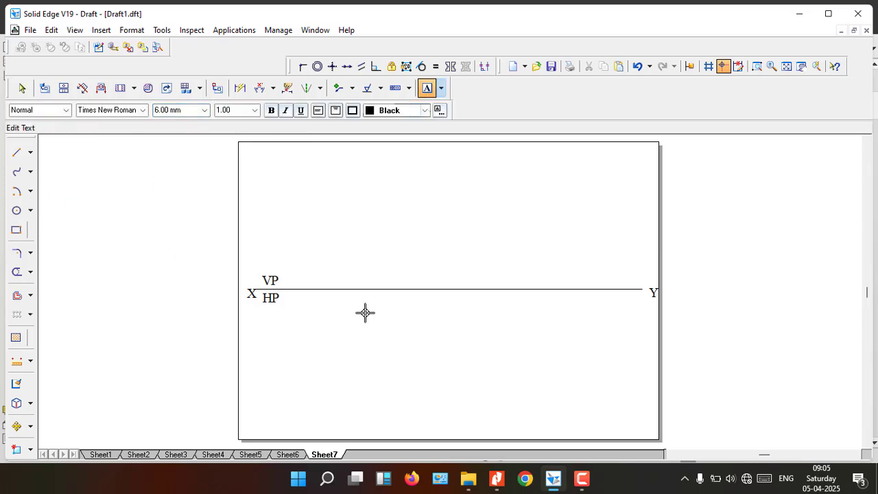
text(true length)
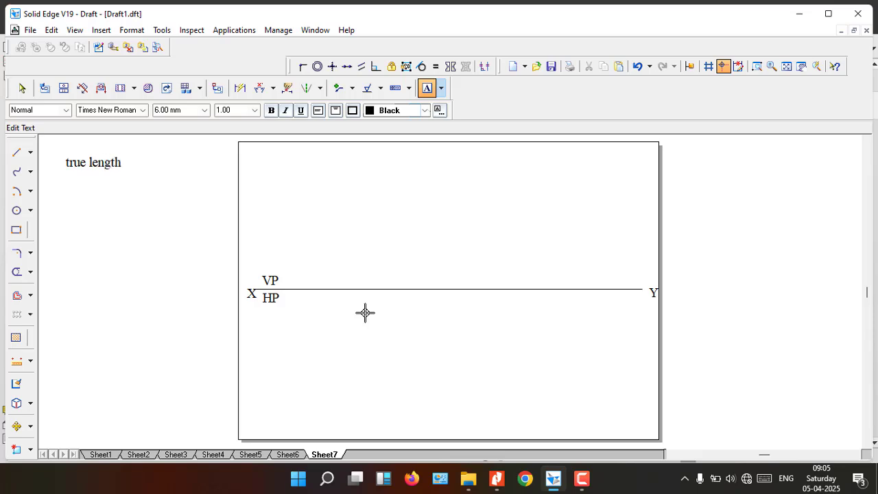
text(=)
key(Return)
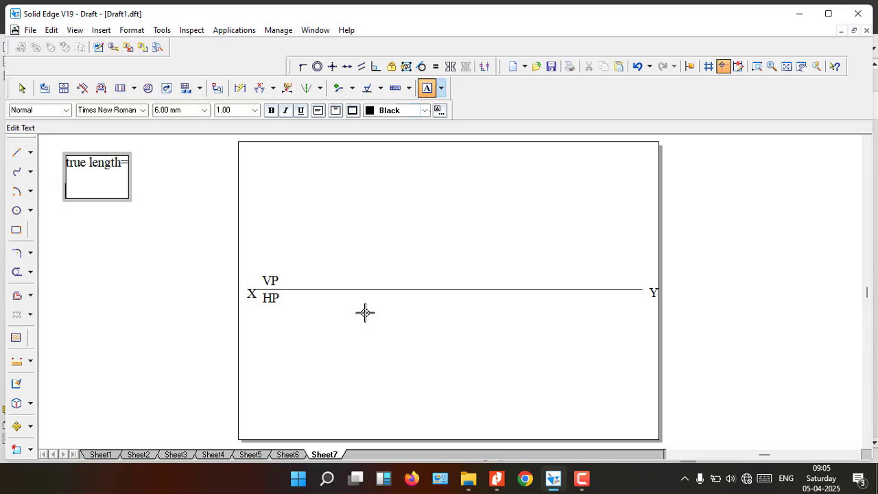
text(apparent length)
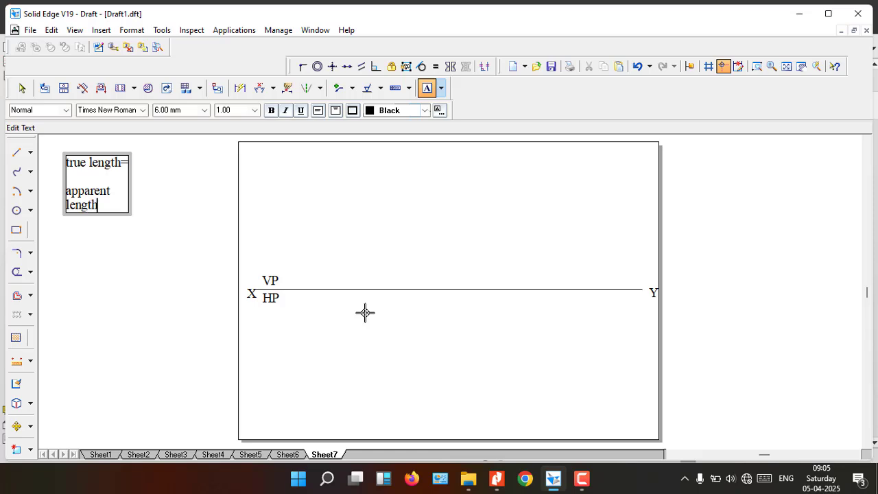
text(s=)
key(Return)
key(Return)
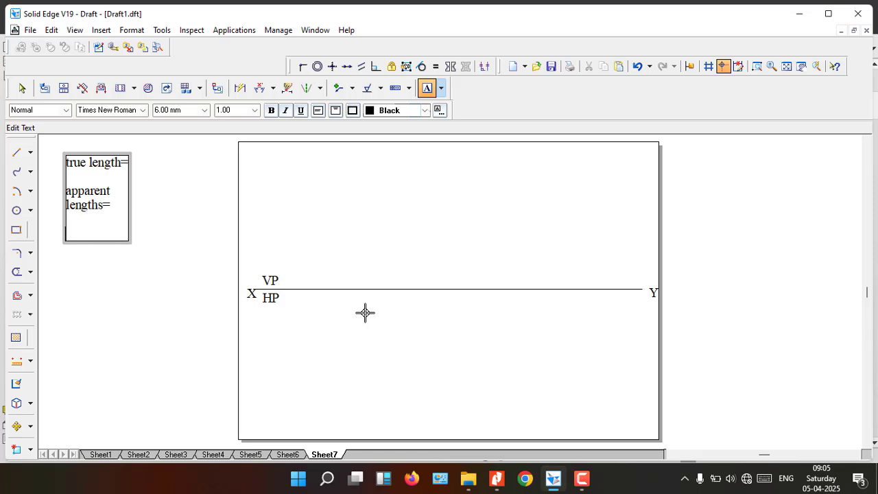
Step: Add the lines "true inclinations=" and "apparent inclinations=" to the note, separated by blank lines
text(true inclina)
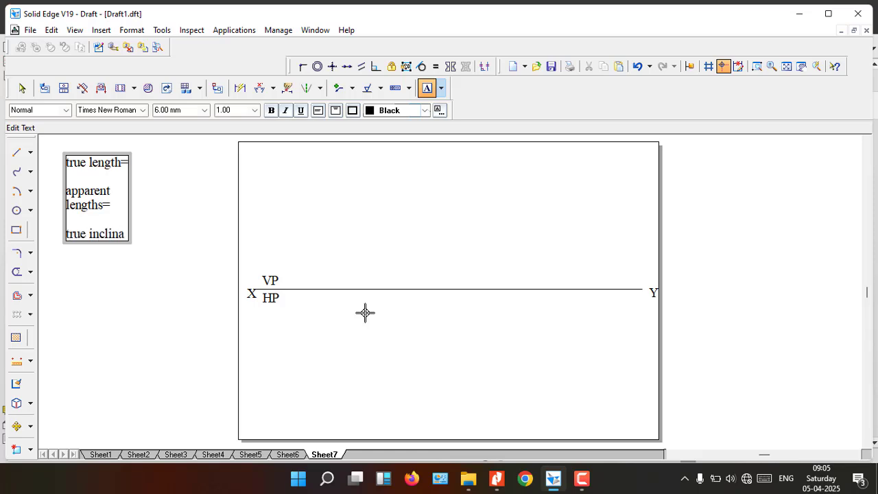
text(tions)
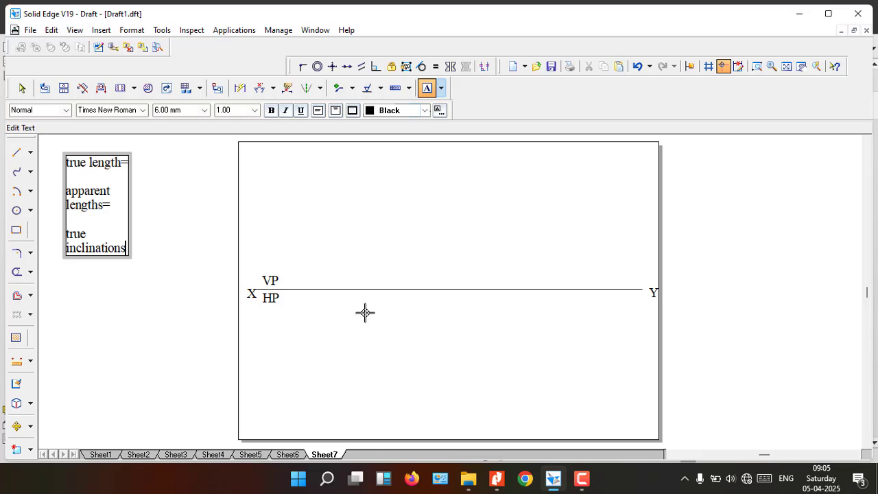
text(=)
key(Return)
key(Return)
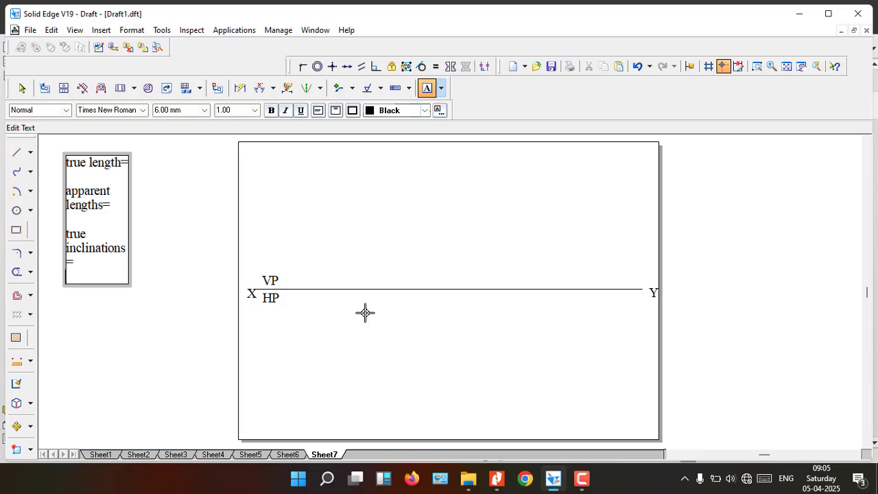
text(appare)
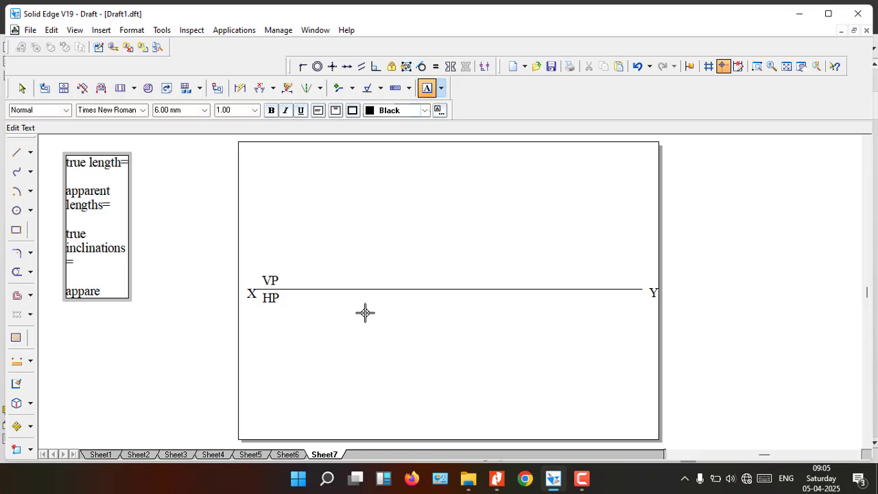
text(nt inclin)
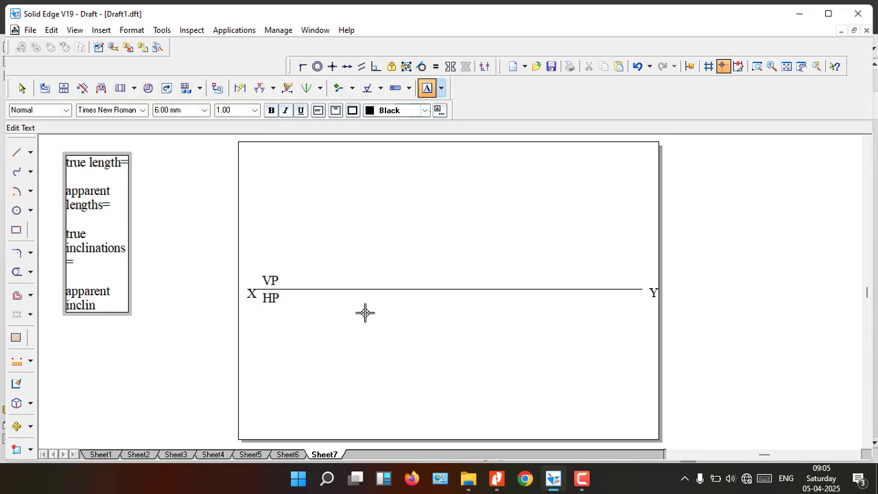
text(ations)
key(Return)
text(=)
key(Return)
key(Return)
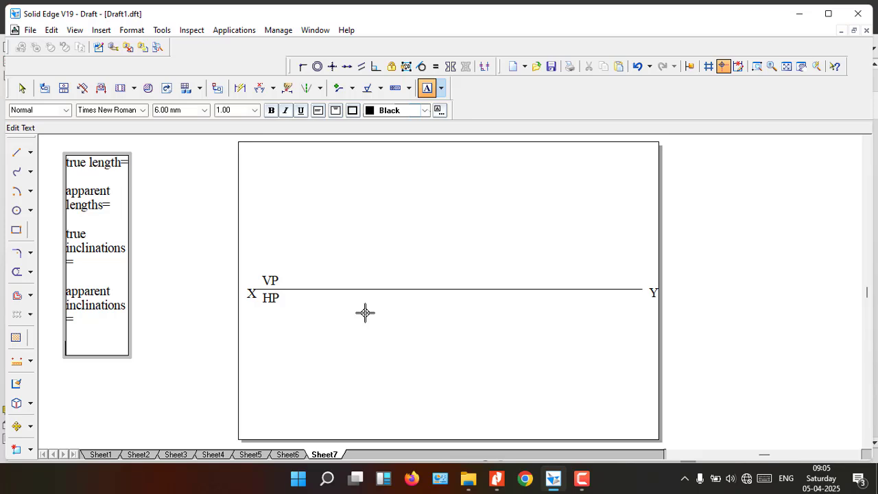
Step: Add an "end points=" heading to the note with the entries "a=" and "b=" below it
text(end point)
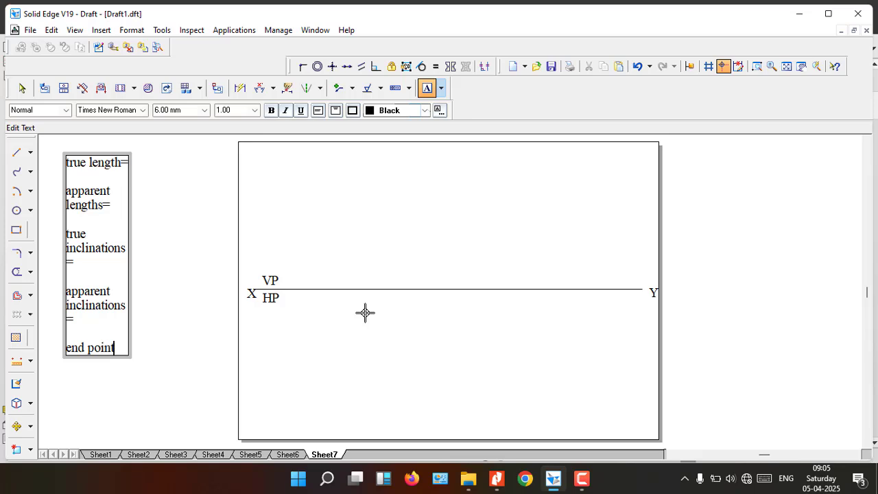
text(s=)
key(Return)
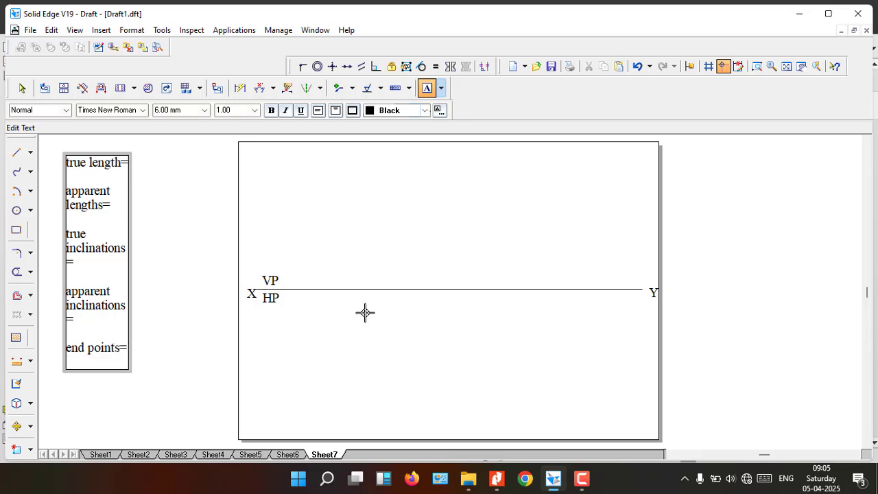
text(a=)
key(Return)
key(Return)
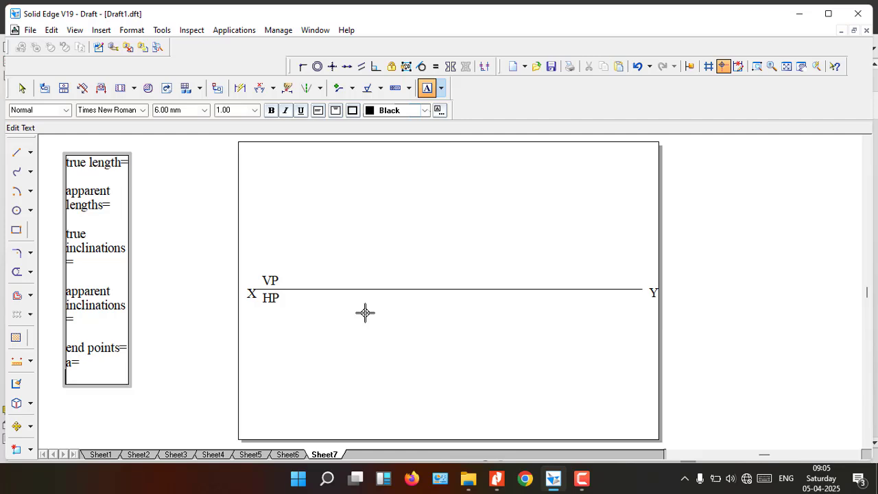
text(b)
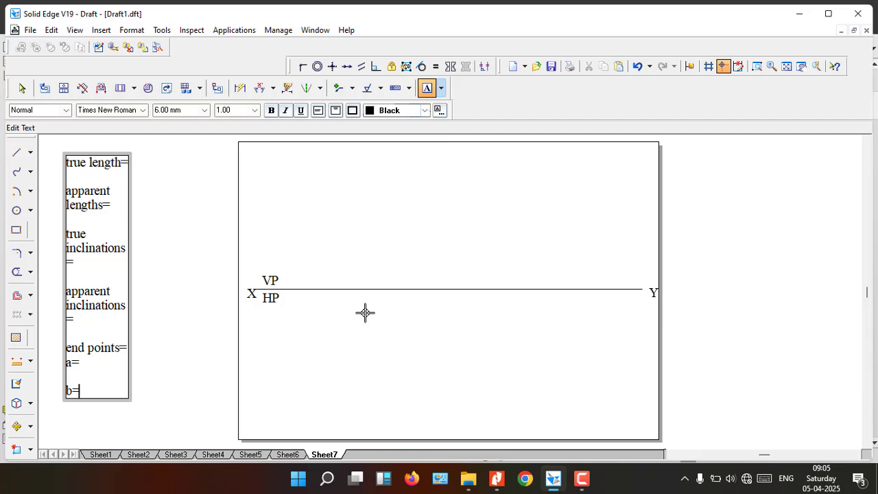
text(=)
key(Return)
key(Return)
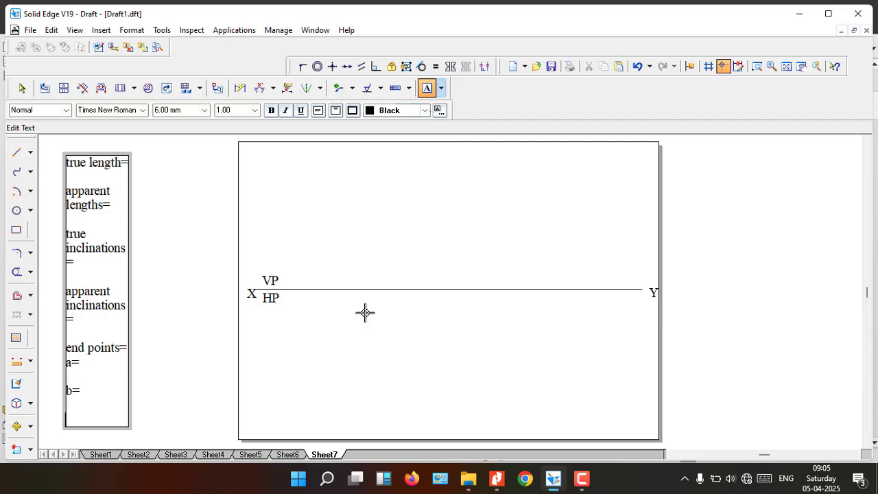
Step: Add the final line "distance between end projectors" to the note and finish the text entry
text(distance between end pro)
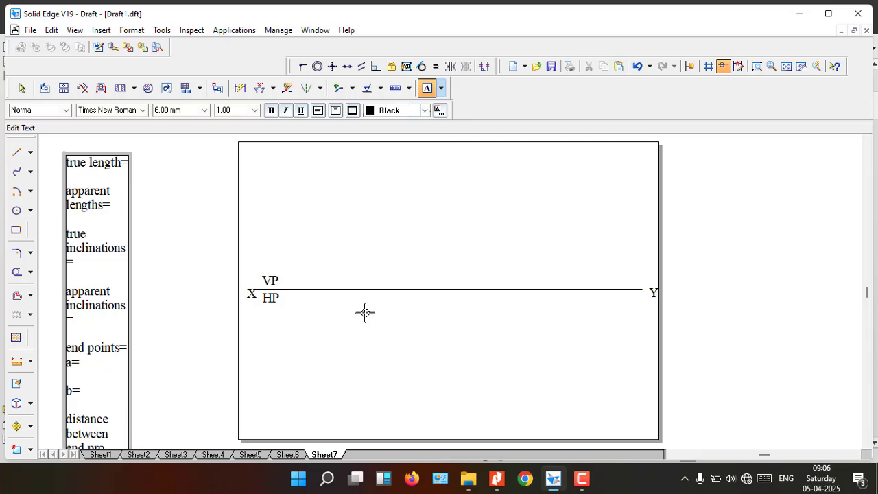
key(BackSpace)
key(BackSpace)
key(BackSpace)
key(BackSpace)
key(BackSpace)
key(BackSpace)
key(BackSpace)
click(21, 88)
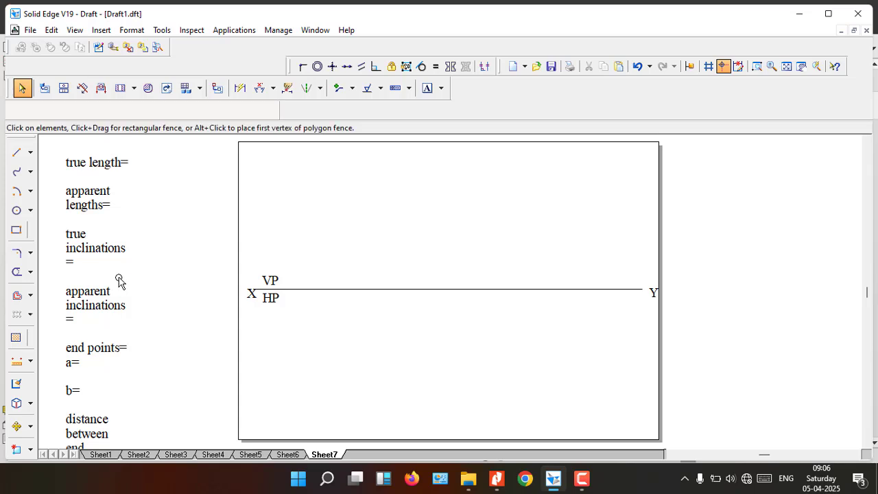
Step: Widen the note's text box so each label fits on its line, and shorten its height to fit the text
click(128, 269)
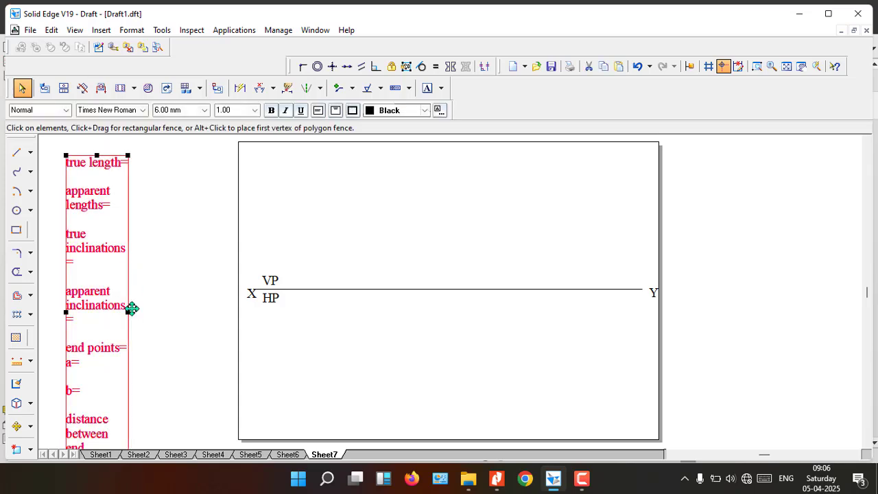
drag(127, 314, 199, 312)
scroll(192, 346, down, 3)
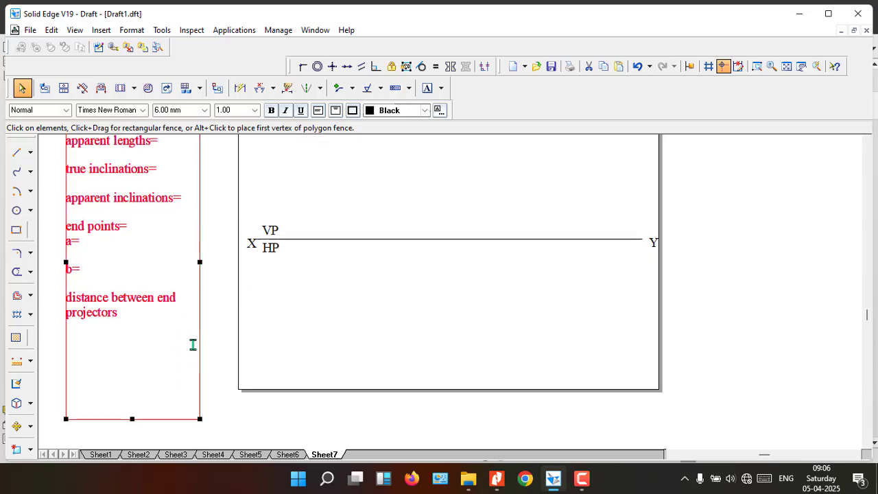
drag(133, 394, 125, 308)
scroll(180, 338, up, 2)
scroll(180, 339, up, 3)
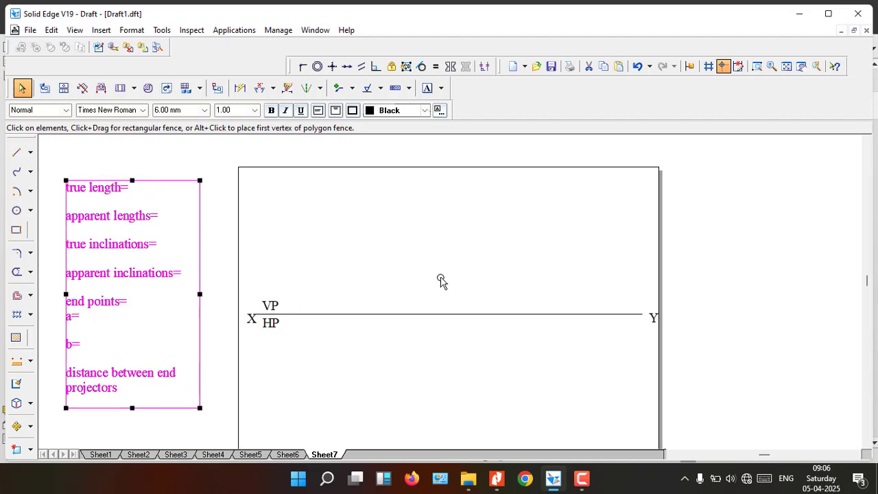
scroll(449, 284, down, 1)
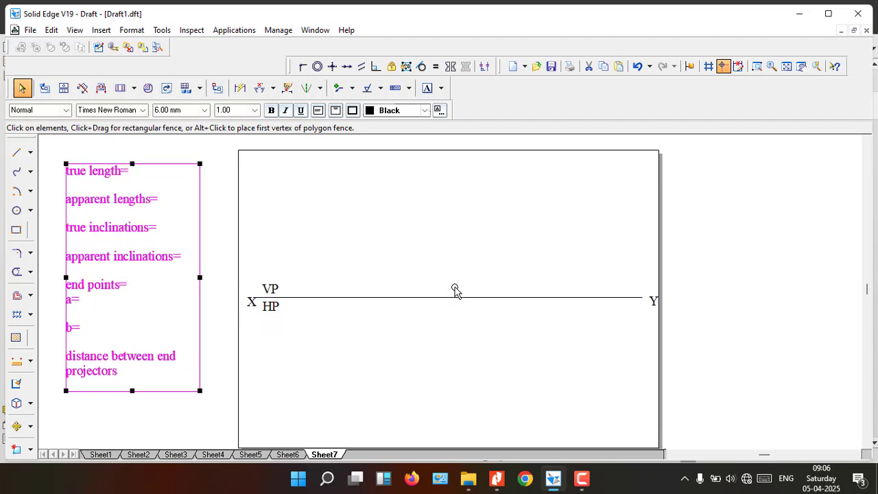
click(471, 390)
Step: Recheck Problem 5 in the PDF, and add "FV=" and "TV=70mm" under the apparent lengths in the Solid Edge note
mouse_move(501, 484)
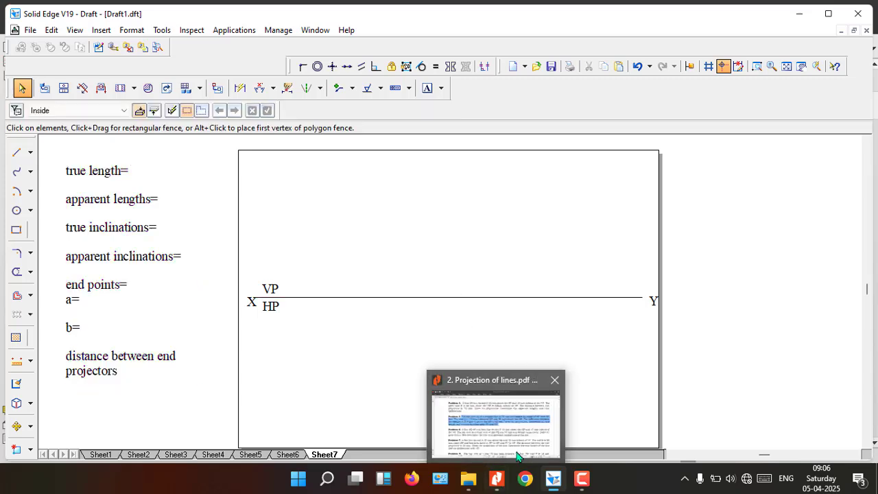
click(515, 408)
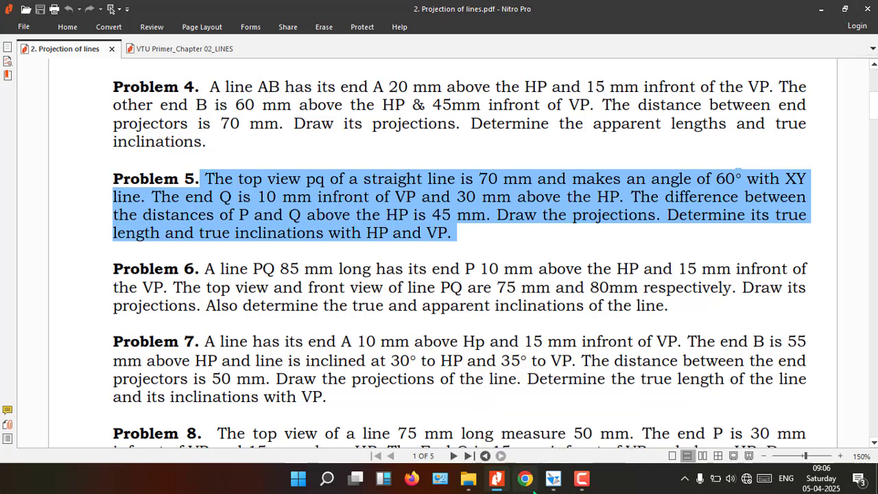
click(555, 480)
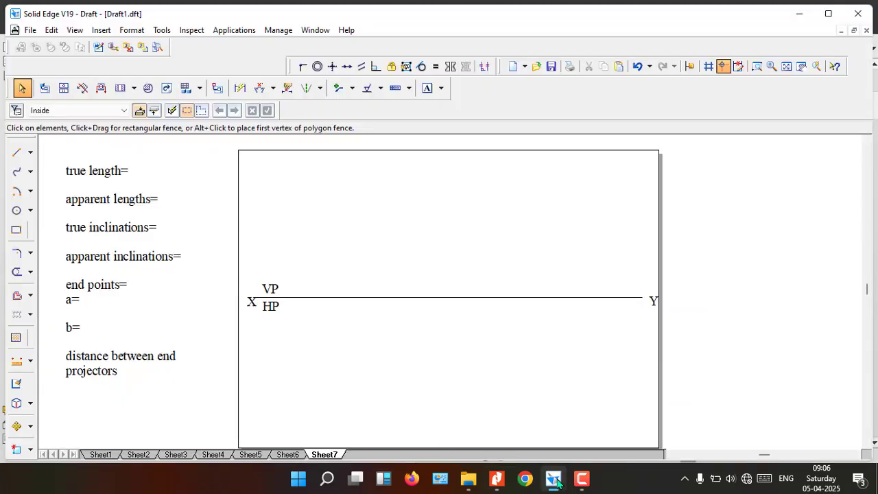
click(126, 235)
double_click(168, 201)
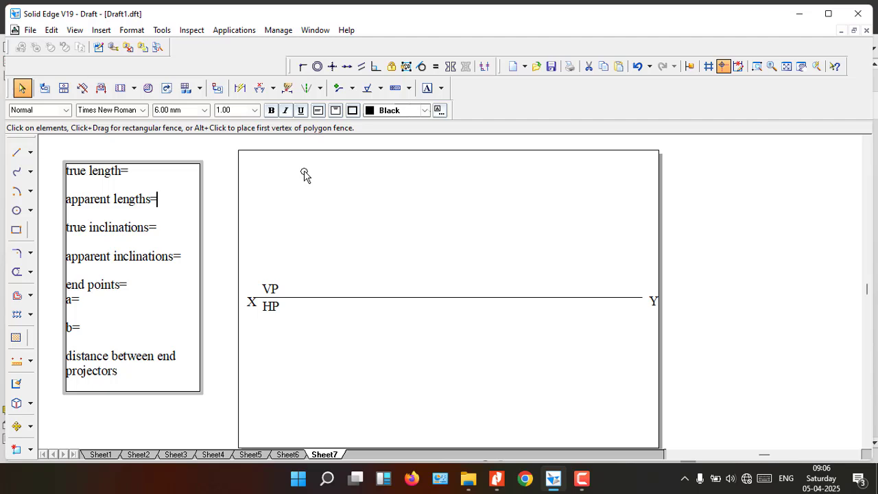
key(Return)
text(FV)
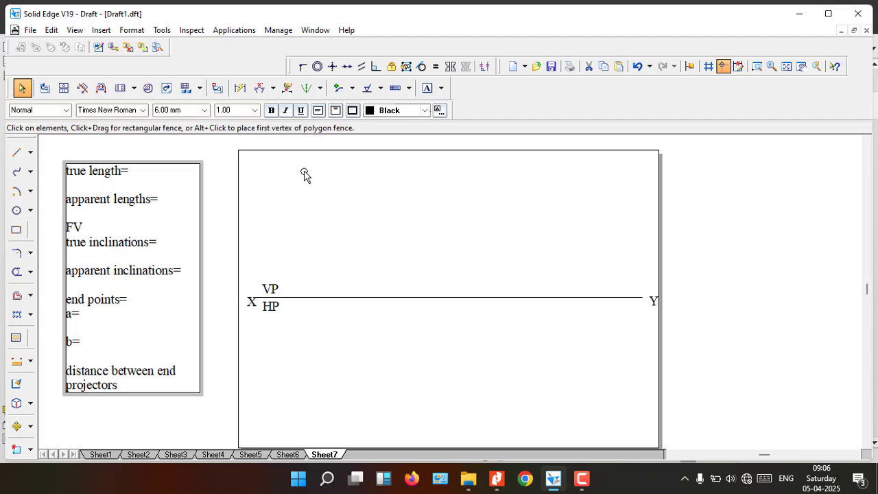
text(=)
key(Return)
text(TV=)
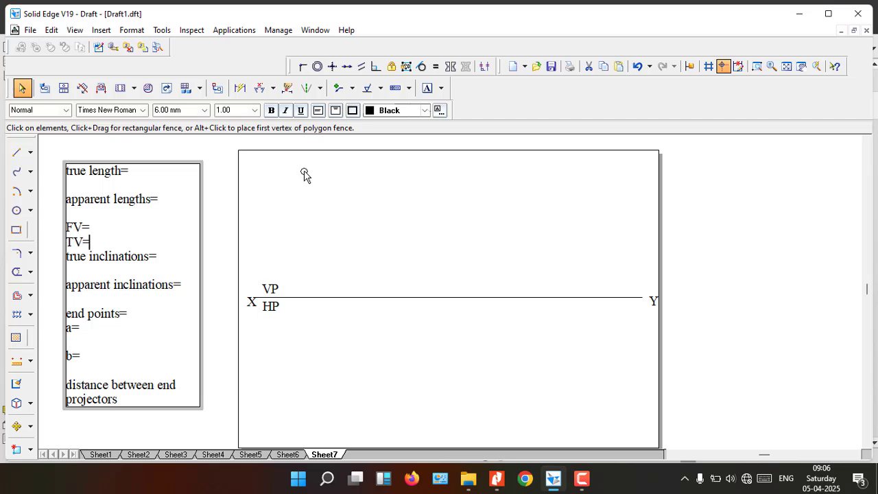
text(70mm)
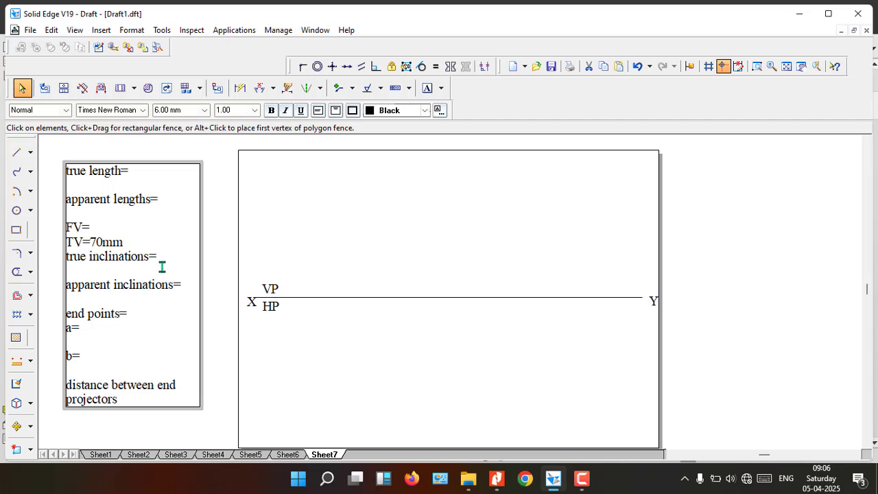
Step: Add "HP=" and "VP=" on separate lines under the apparent inclinations heading in the note
click(183, 299)
key(Down)
text(HP=)
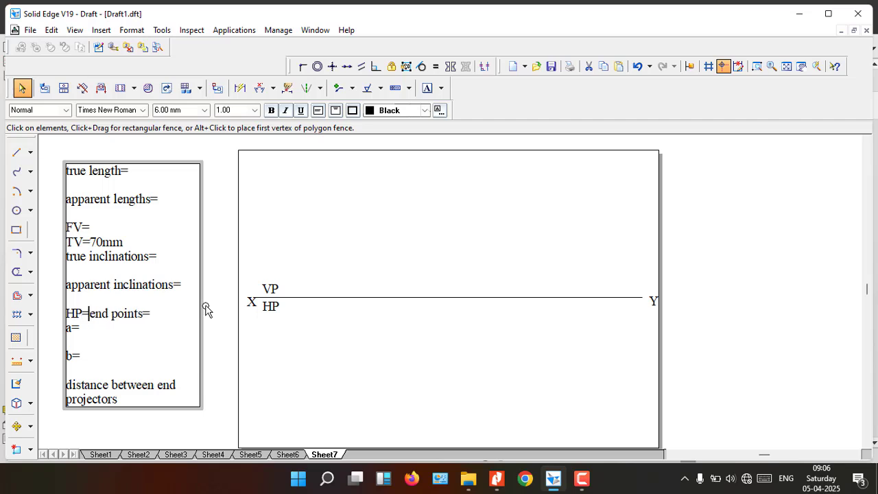
key(Return)
text(V)
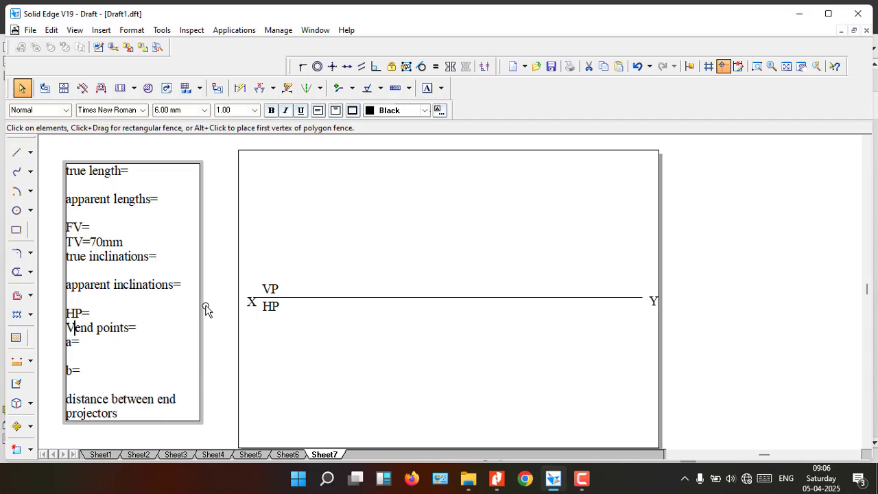
text(P=)
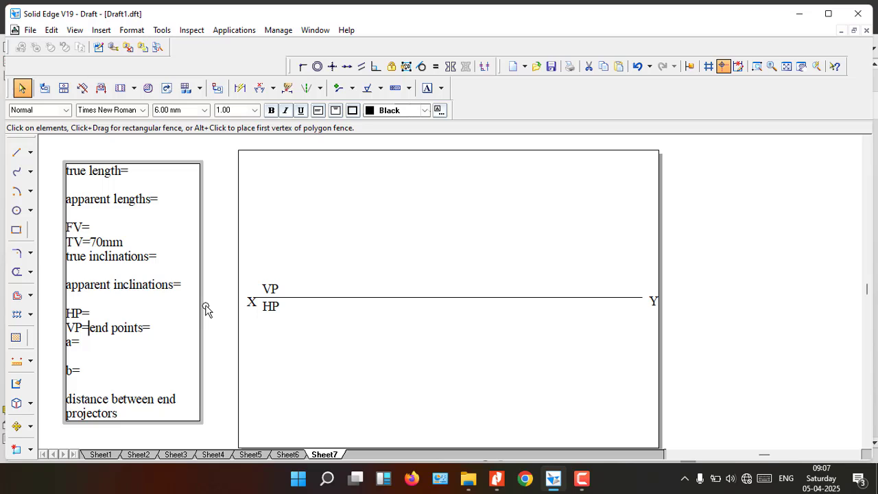
key(Return)
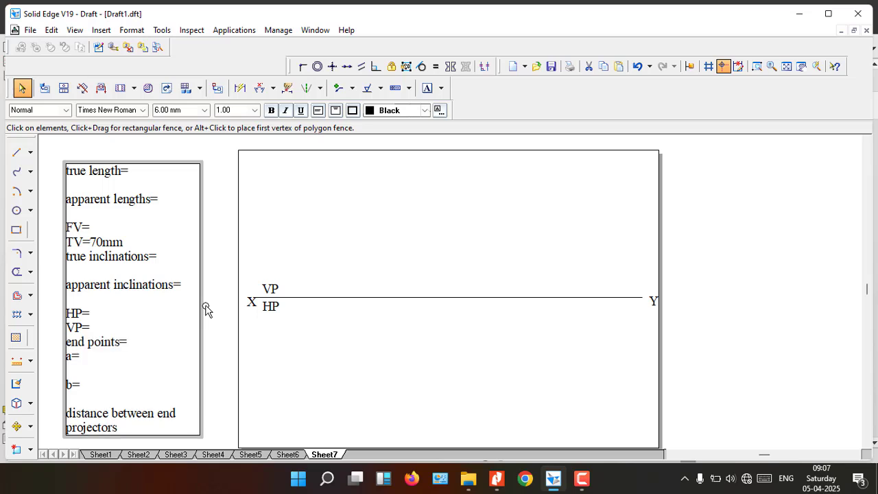
Step: Set the apparent inclination to VP as 60, and add blank lines after the HP and VP entries
key(Right)
text(60)
key(Return)
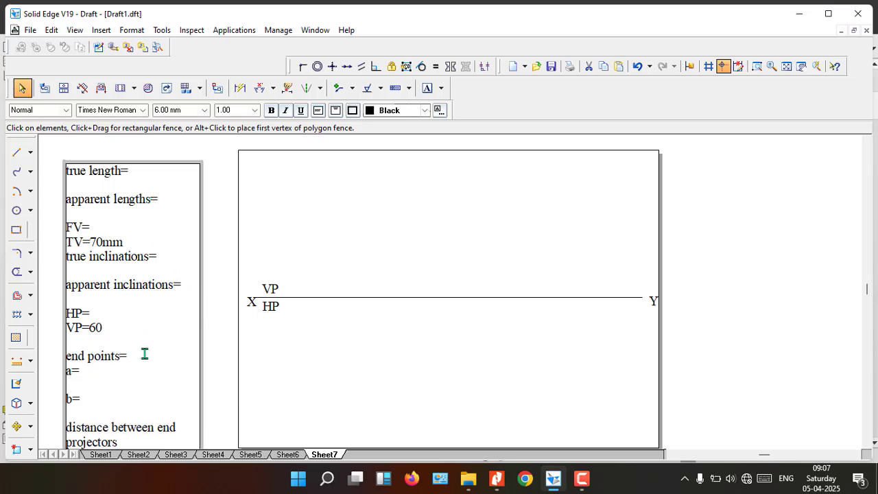
click(99, 317)
key(Return)
scroll(142, 307, down, 1)
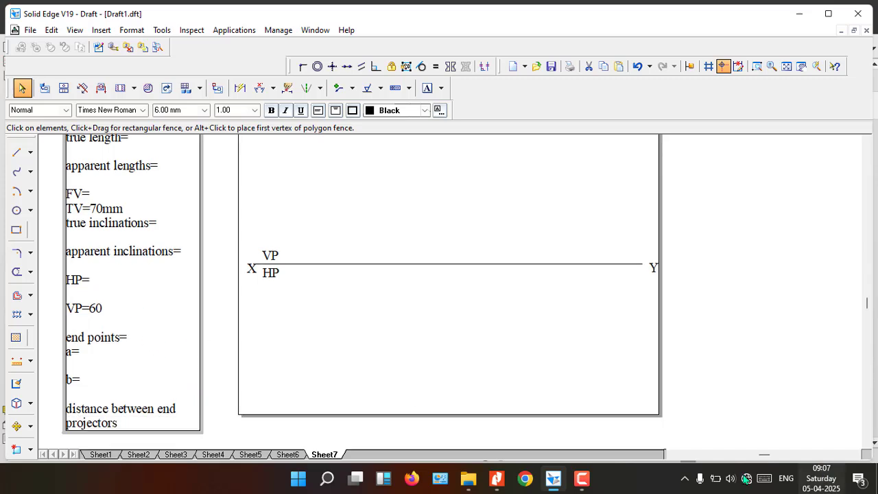
Step: Recheck Problem 5 in the PDF, rename the end point entry "a=" as "p=" in the Solid Edge note, and dismiss the battery warning
click(497, 478)
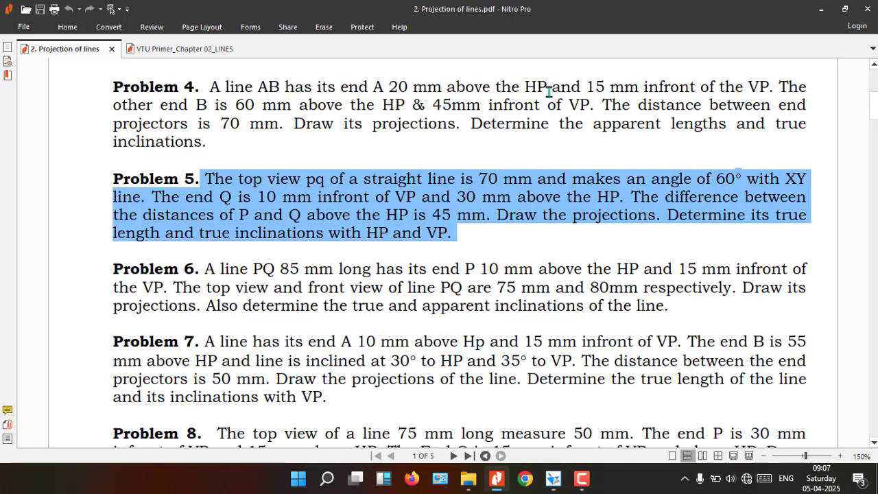
click(604, 182)
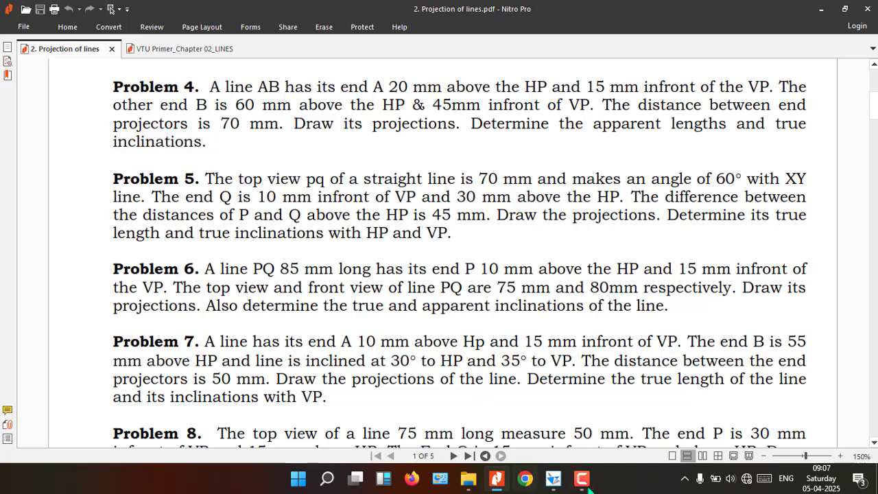
click(557, 480)
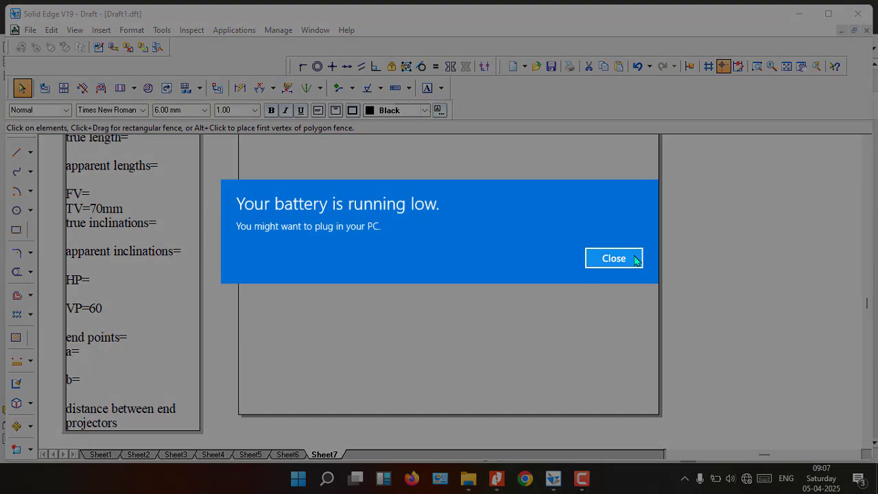
click(613, 259)
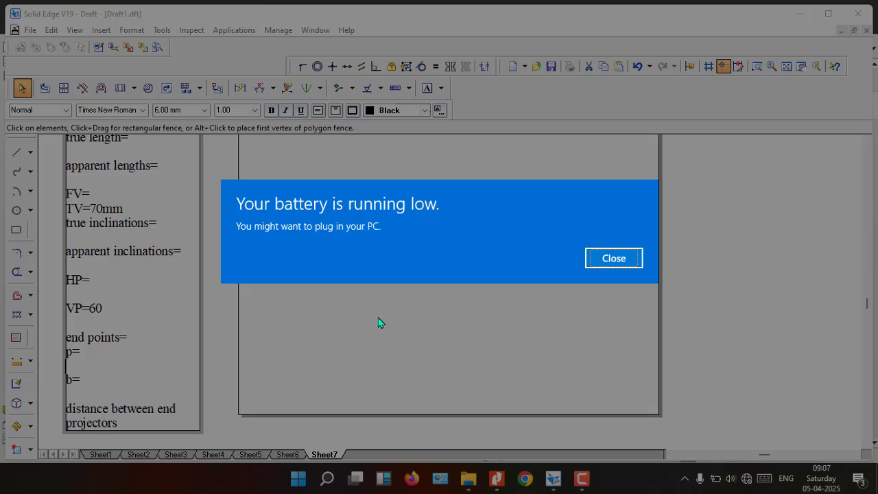
click(633, 256)
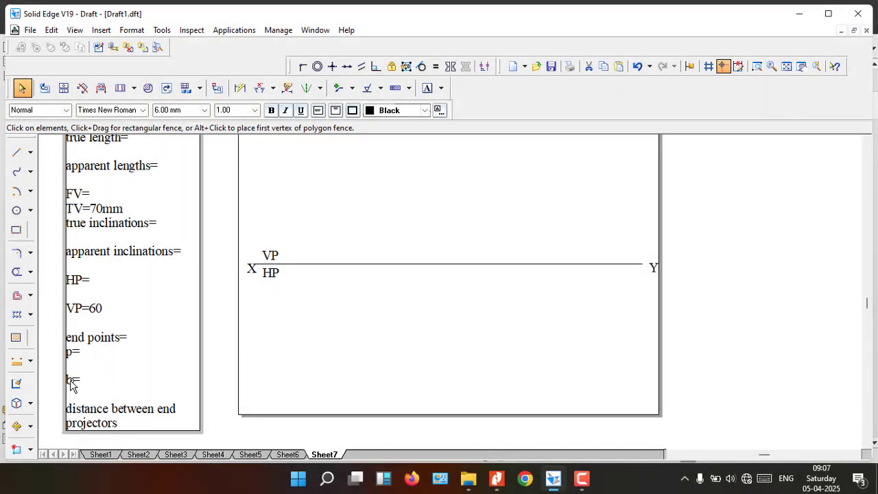
Step: Rename the end point entry "b=" as "q=", enter "30 HP, 10 VP" below it, and reopen Problem 5 in the PDF
key(Escape)
double_click(75, 382)
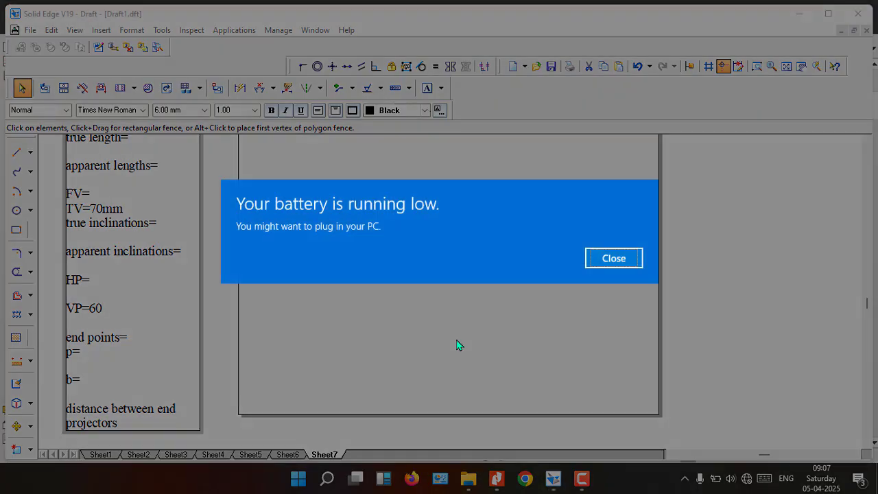
click(590, 259)
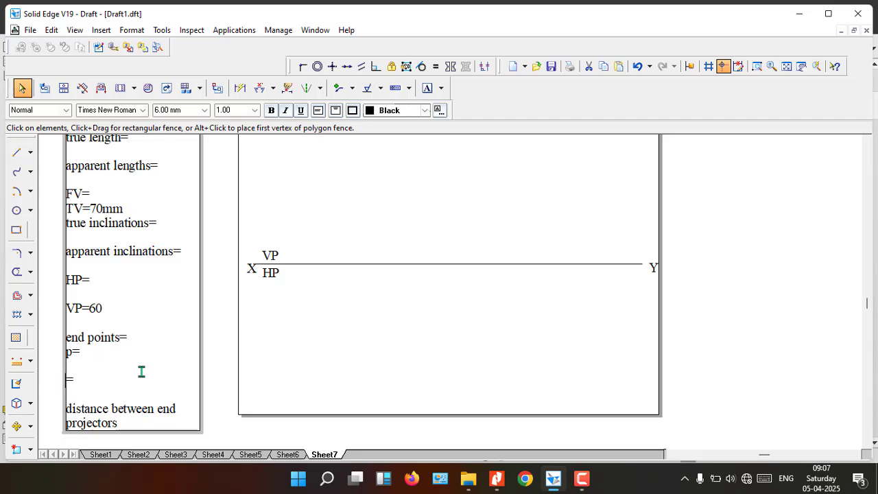
click(94, 378)
text(30 HP, 10)
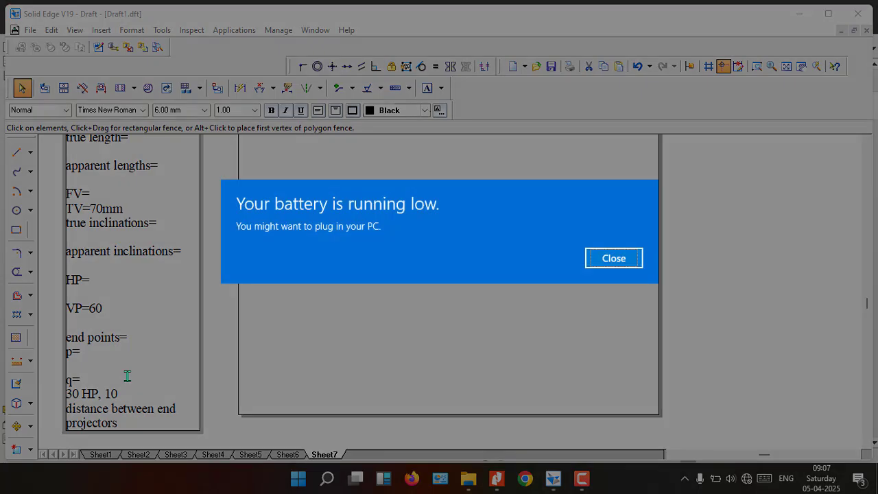
click(620, 265)
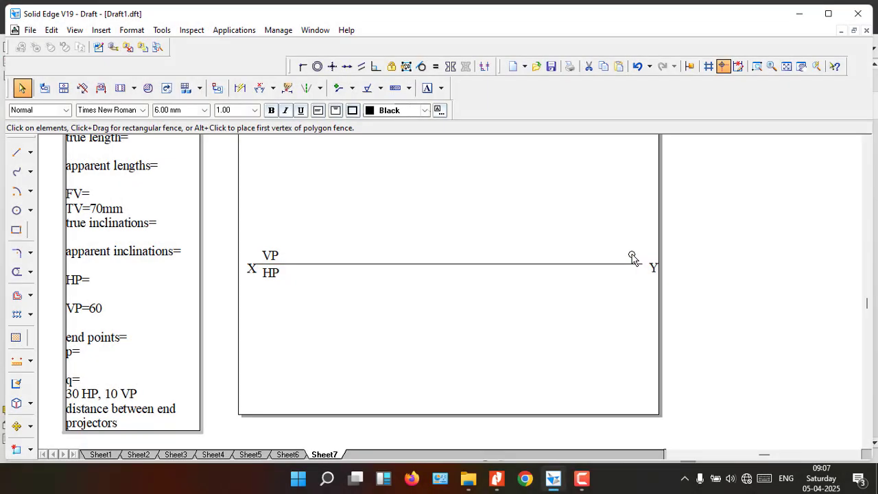
click(499, 480)
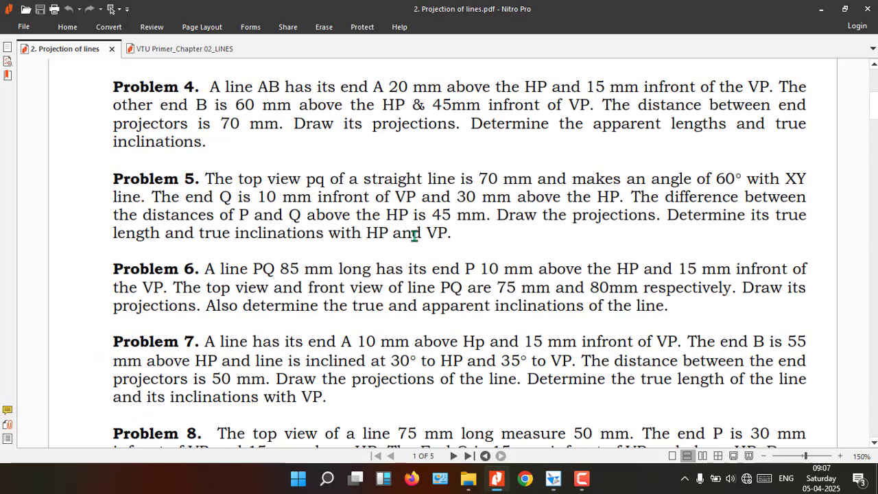
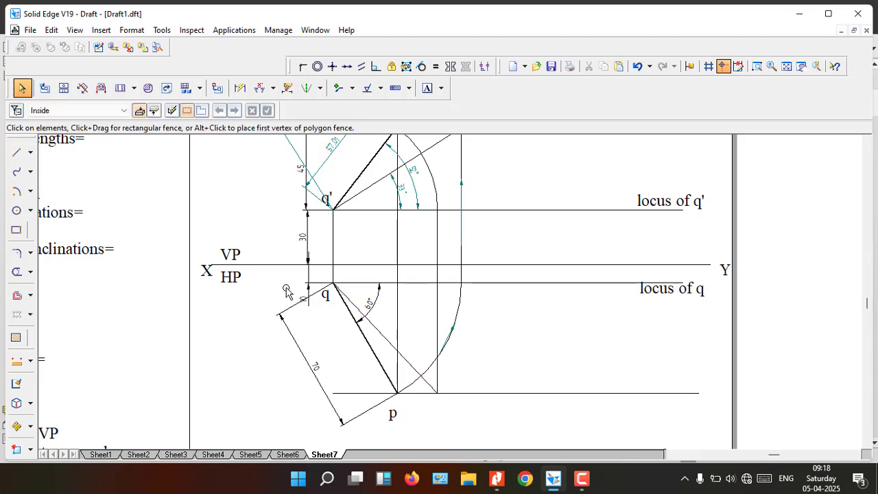
Step: Dimension the angle between the thin inclined line from q and the locus of q in Solid Edge
click(259, 88)
click(261, 90)
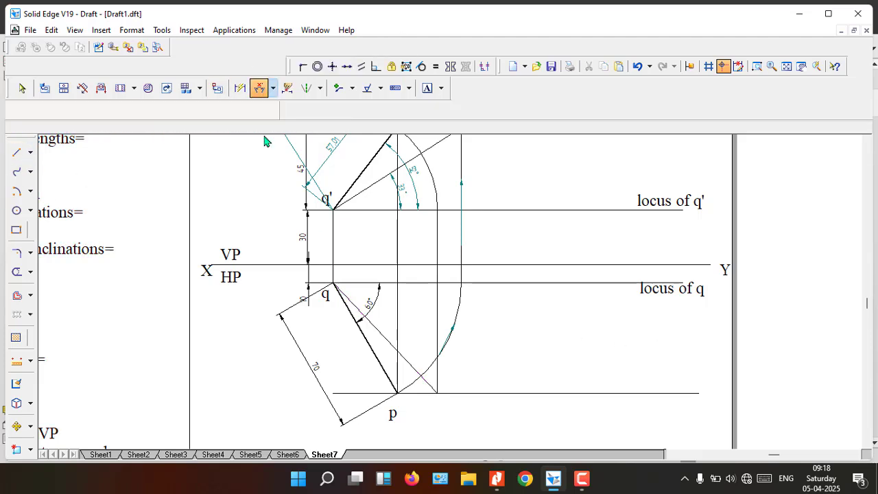
click(384, 336)
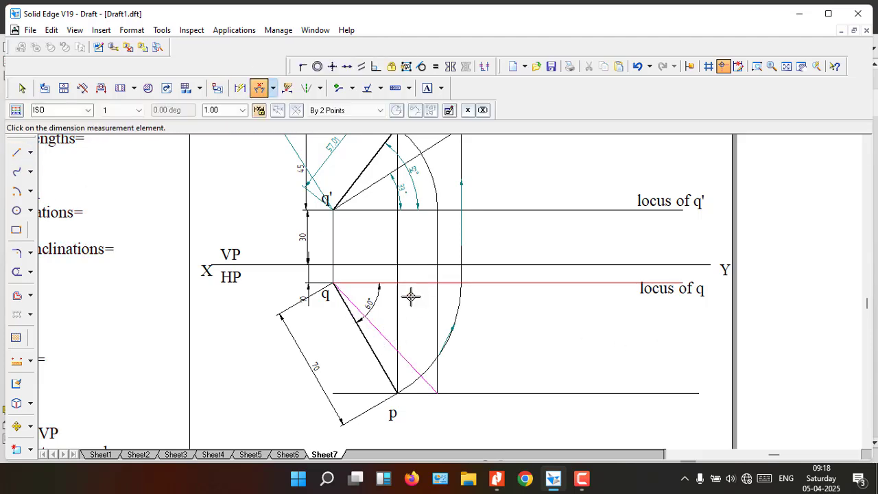
click(406, 285)
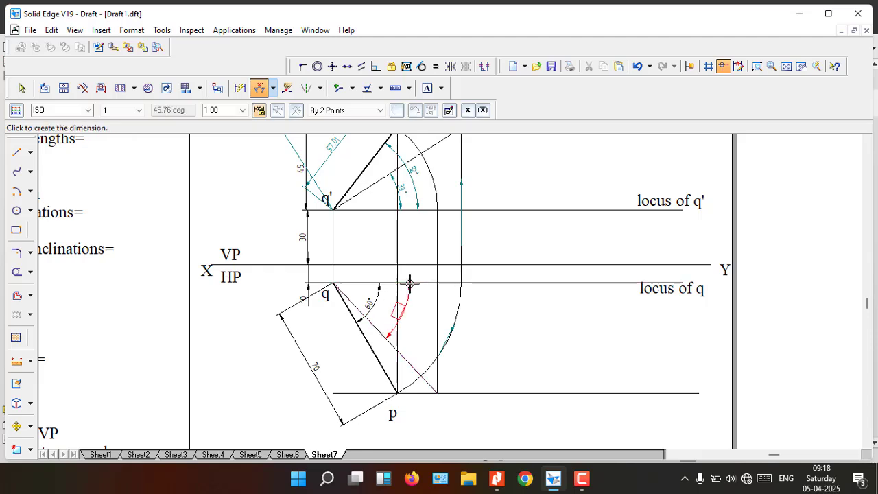
click(362, 296)
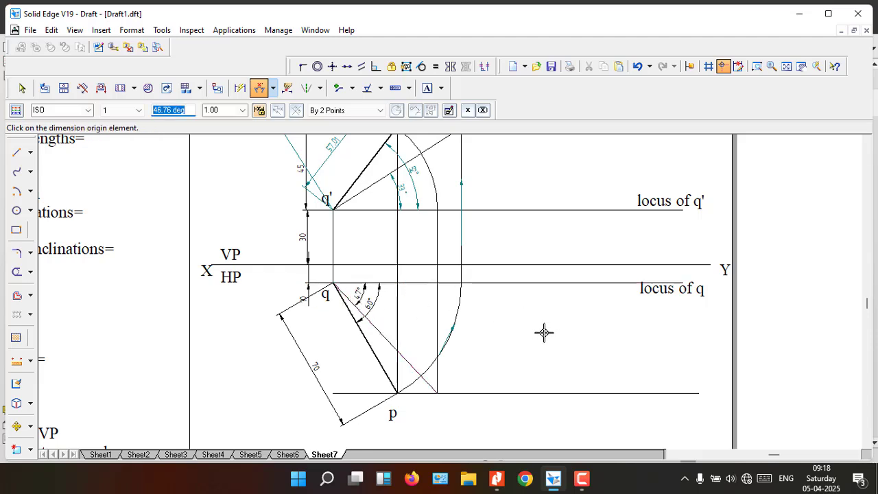
Step: Dimension the length of the thin inclined line from q, placing the dimension outside the 70 mm one
click(239, 88)
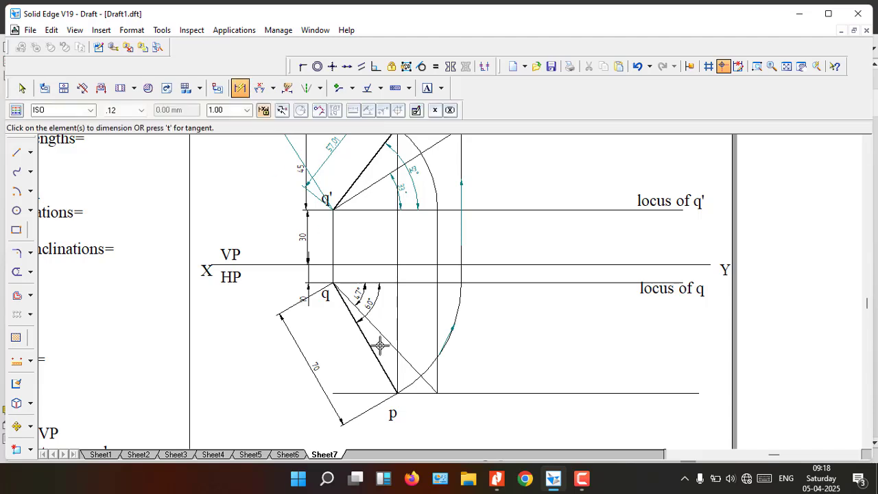
click(407, 364)
scroll(317, 388, down, 1)
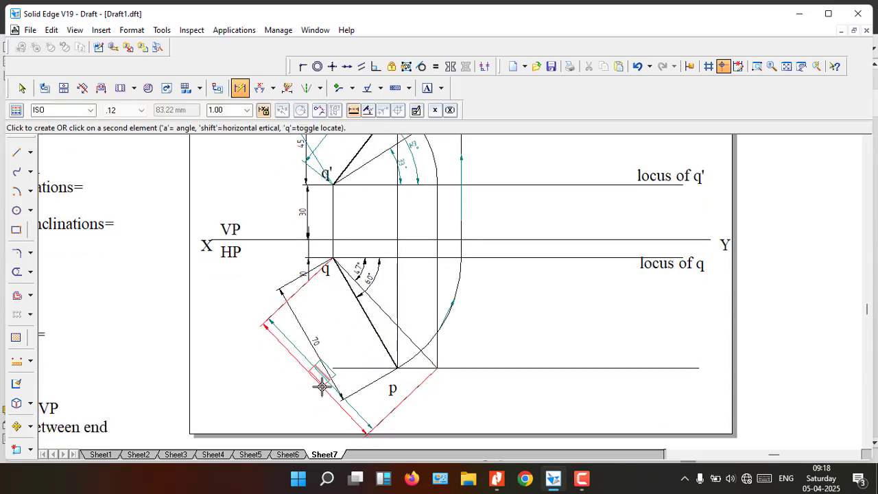
click(310, 386)
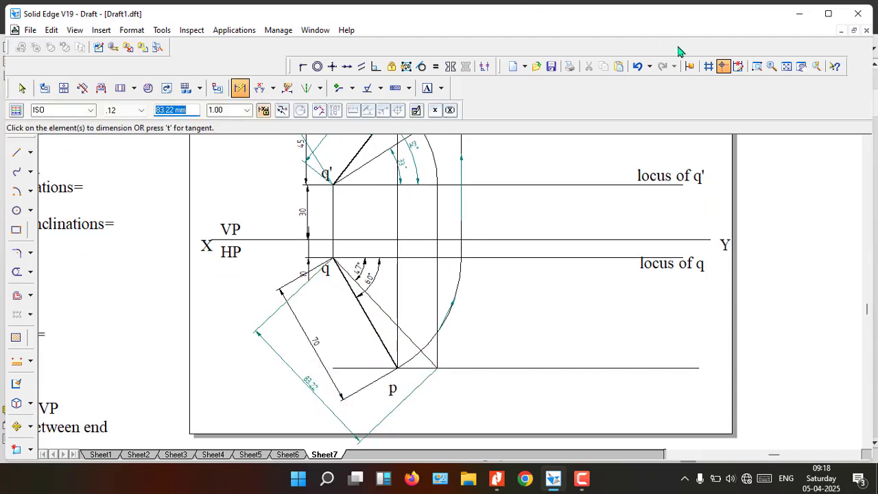
Step: Compare the true length dimension below the XY line with the one above it, and return to the full drawing
click(757, 65)
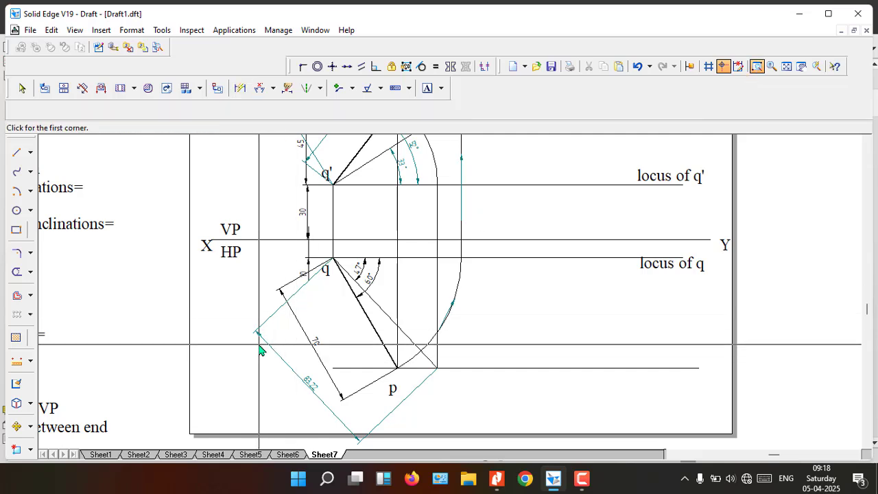
drag(260, 343, 382, 435)
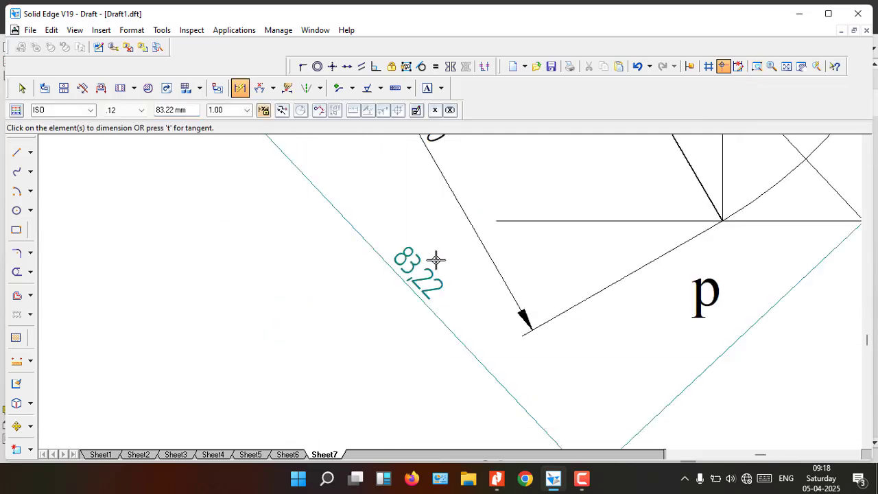
scroll(435, 258, up, 2)
scroll(435, 259, down, 1)
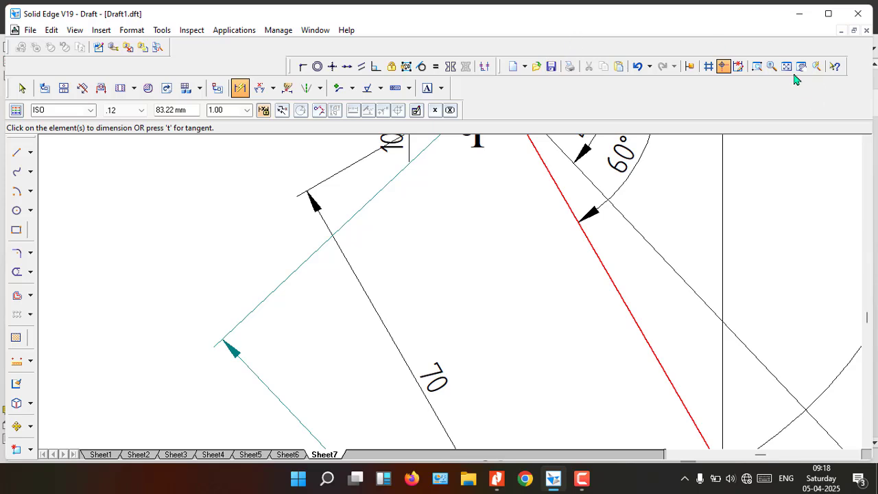
click(757, 65)
click(757, 65)
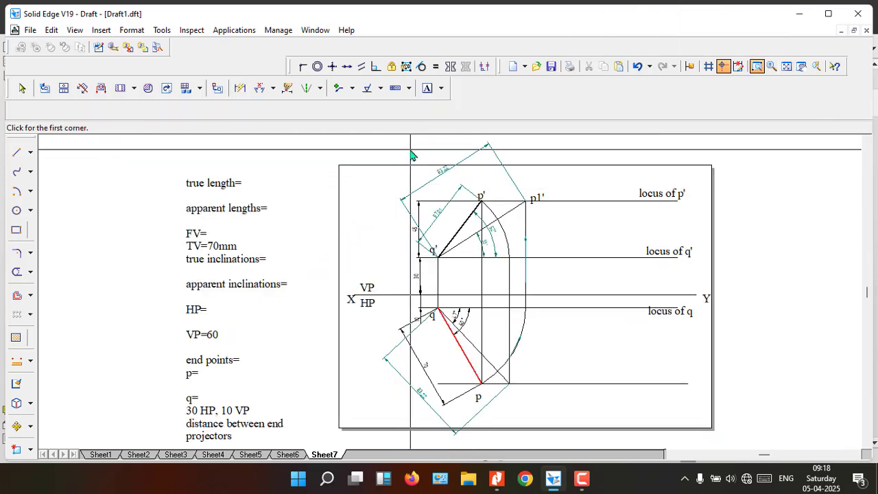
drag(411, 157, 496, 221)
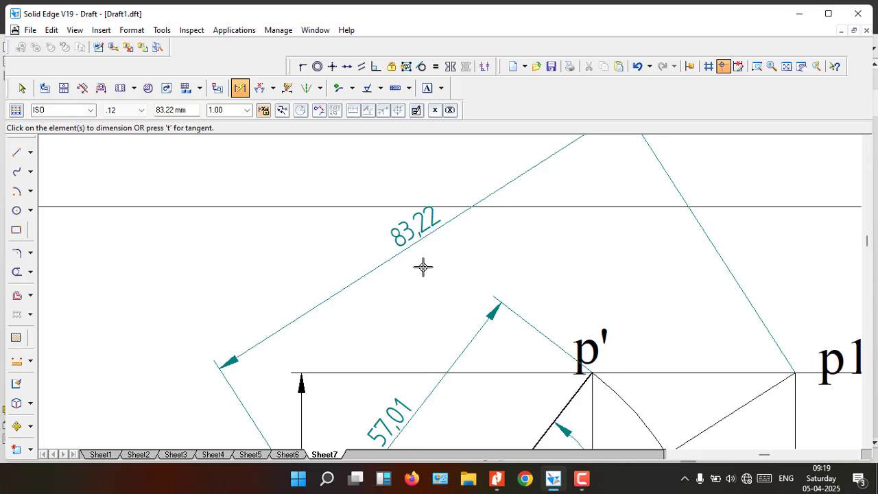
click(786, 66)
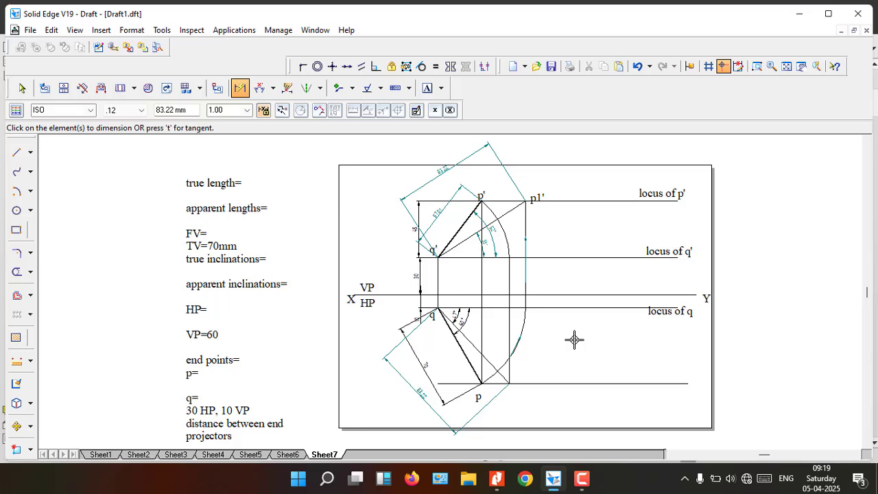
Step: Enter 83.22 under true length and 57.01 under FV in the note
click(30, 91)
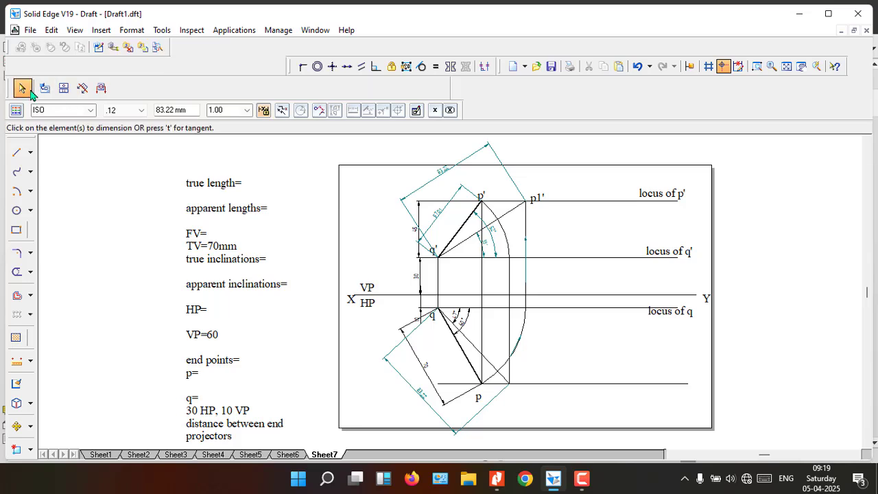
double_click(249, 184)
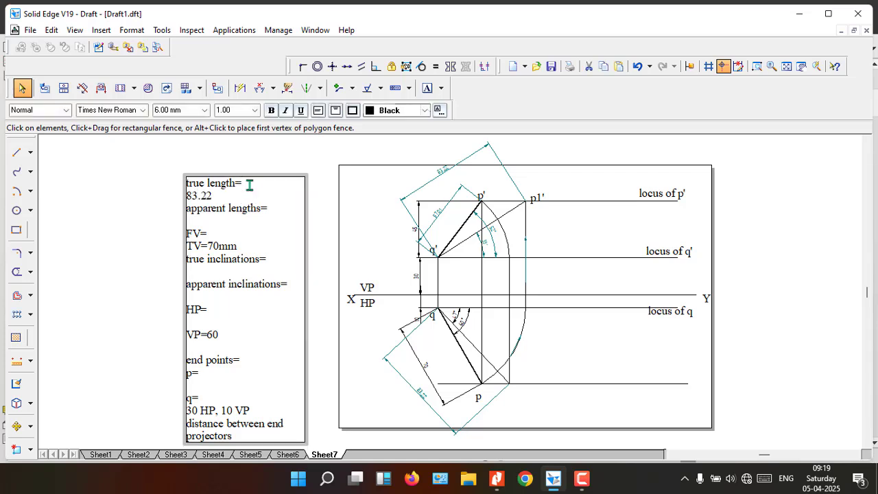
click(221, 234)
key(Right)
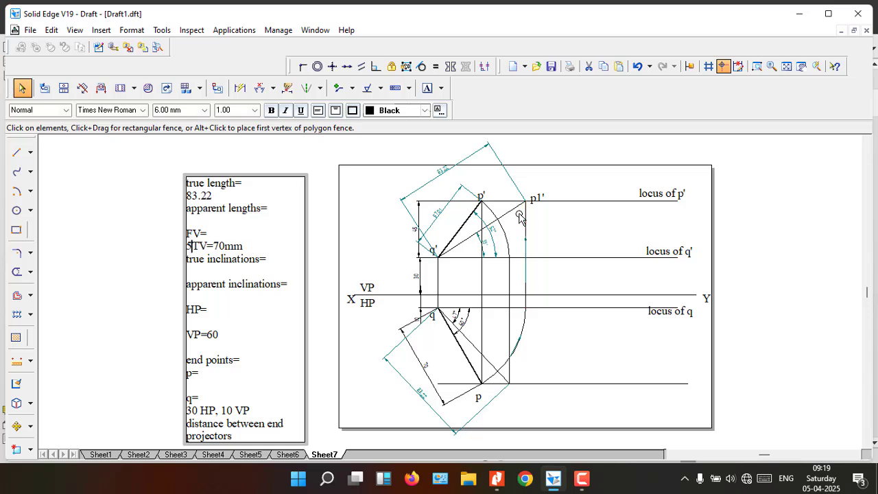
text(57.01)
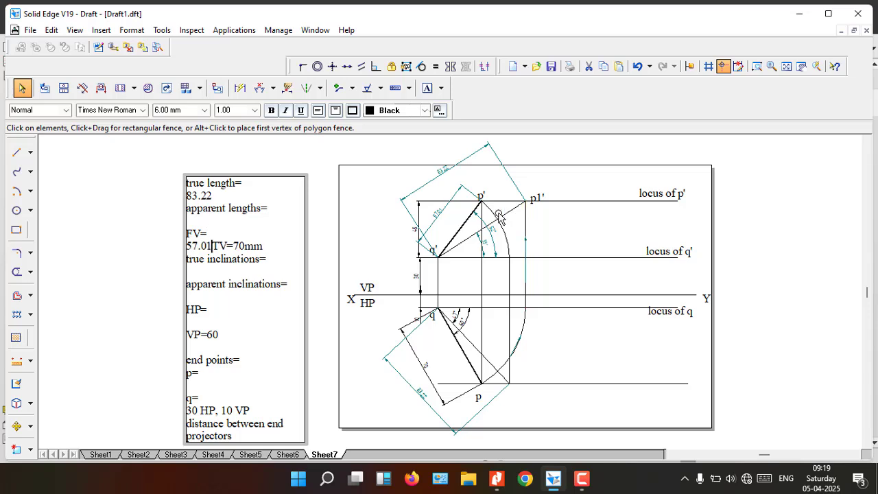
Step: Enter 52 for HP under apparent inclinations, and add HP=52 and VP=60 under true inclinations in the note
click(241, 314)
key(Return)
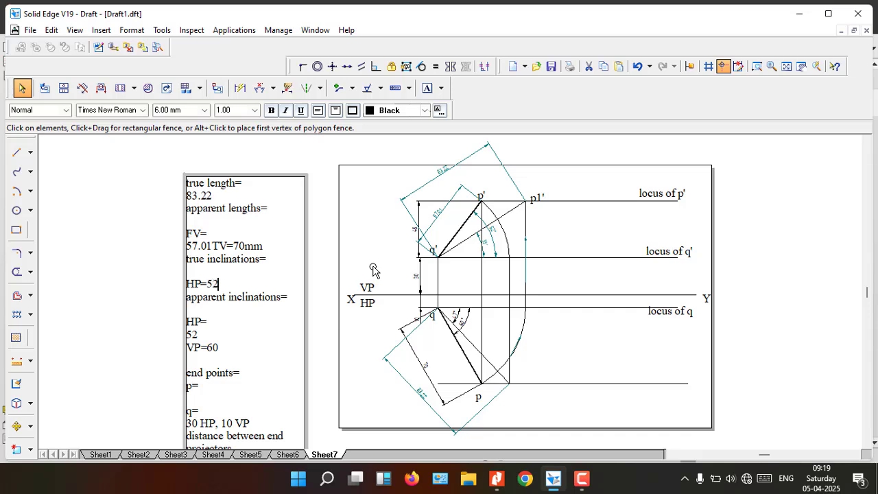
key(Return)
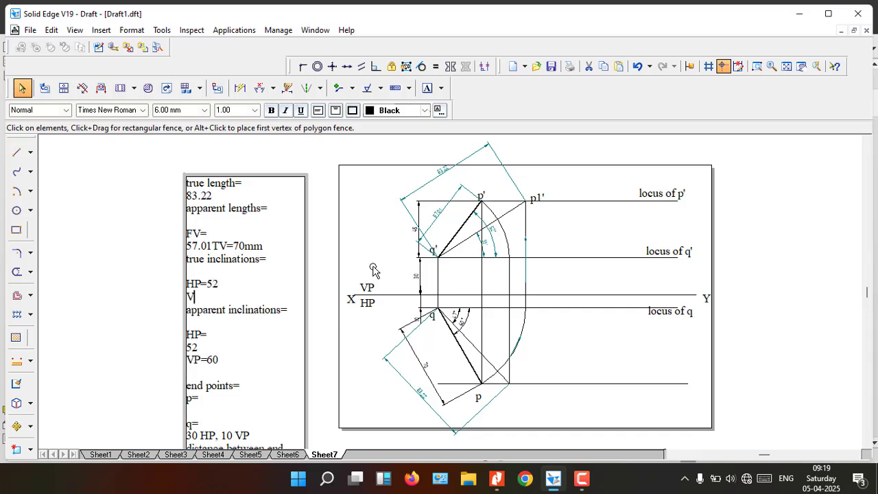
text(VP=60)
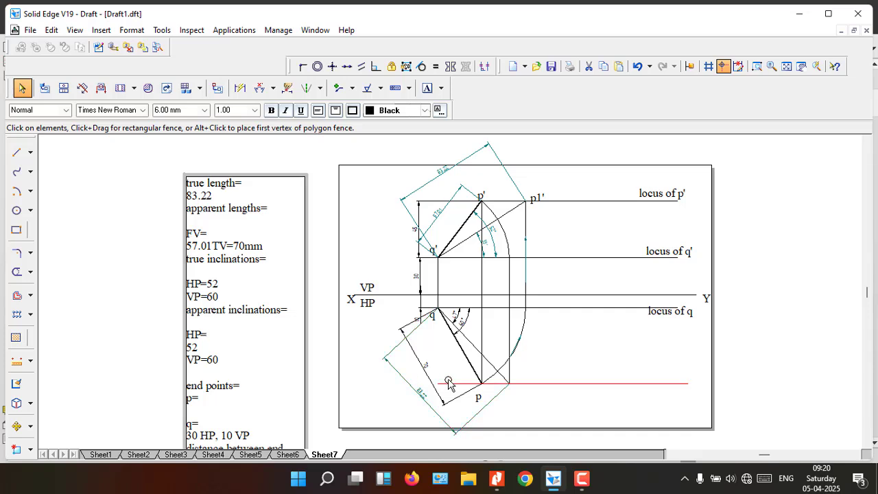
text(52)
Step: Correct the true inclinations in the note to HP=33 and VP=47
click(225, 284)
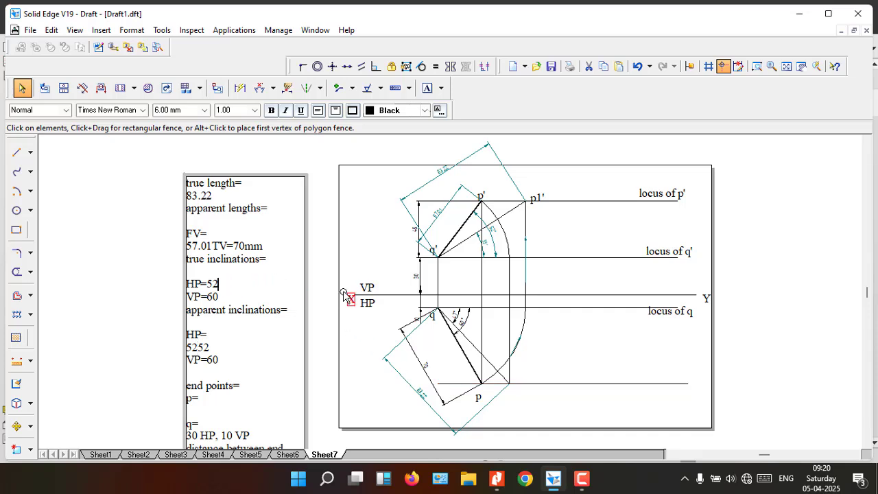
key(Delete)
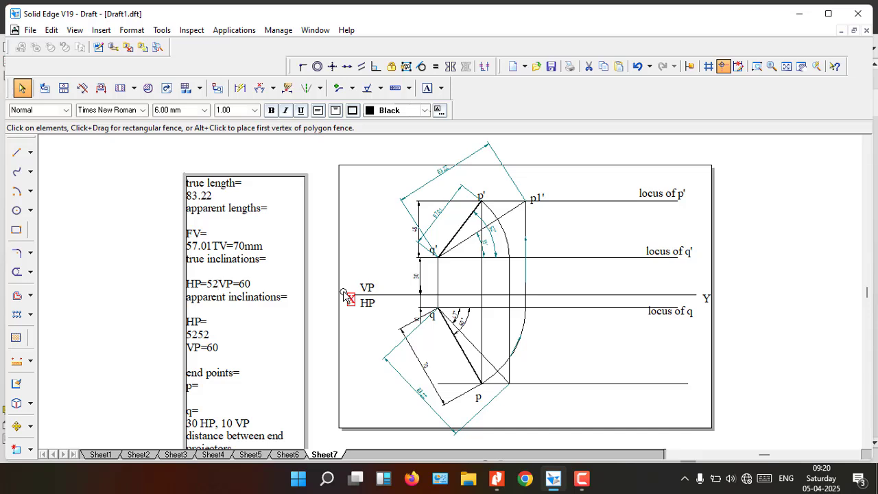
key(BackSpace)
key(BackSpace)
text(33)
key(Return)
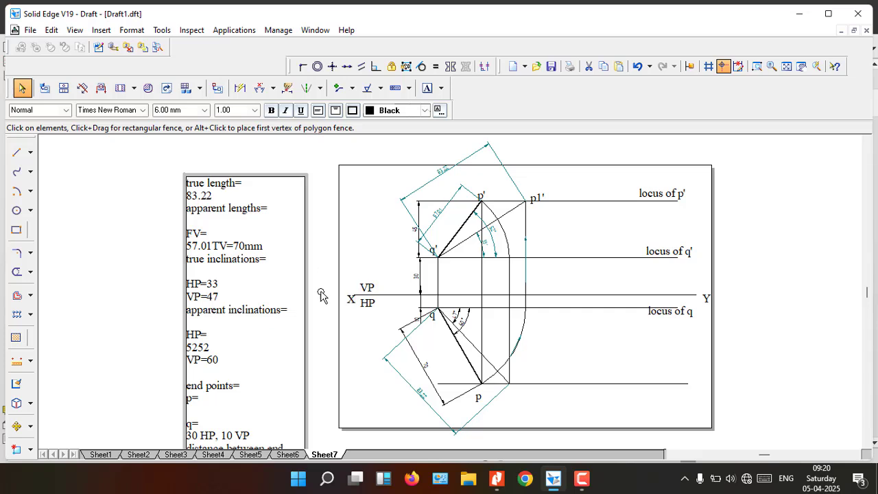
Step: Remove the duplicated 52 from the apparent HP inclination, keeping VP=60 on its own line
key(Delete)
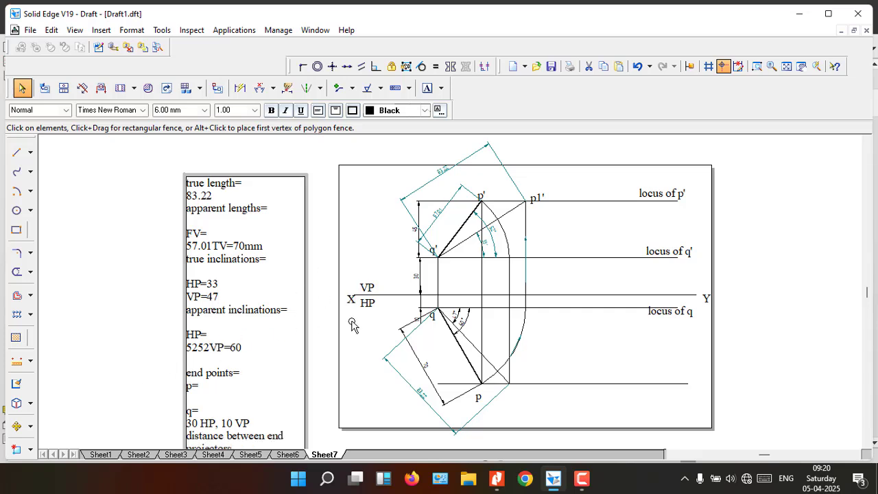
key(BackSpace)
key(BackSpace)
key(Return)
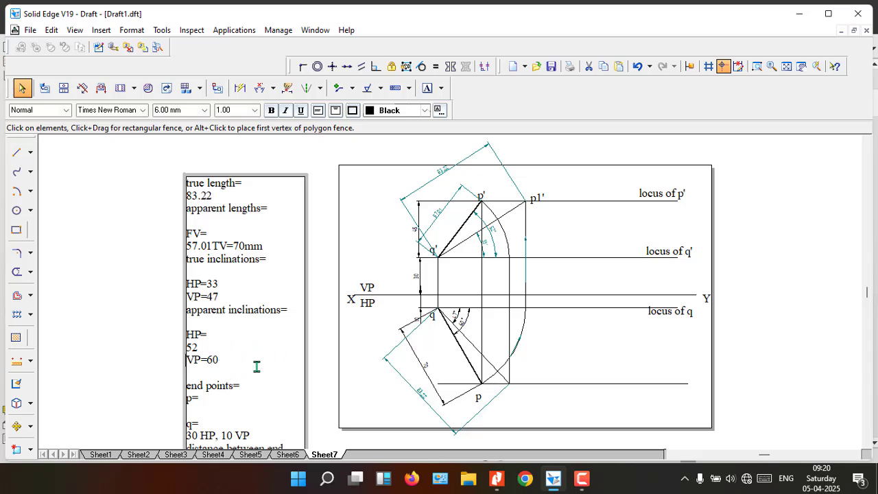
Step: Highlight the "distance between end projectors" entry at the end of the note, and leave text editing
scroll(244, 369, down, 1)
scroll(246, 353, down, 1)
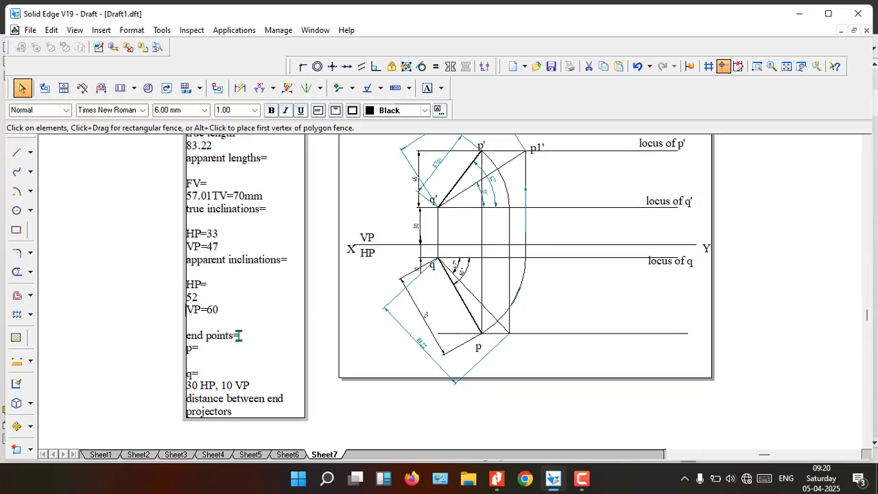
click(234, 417)
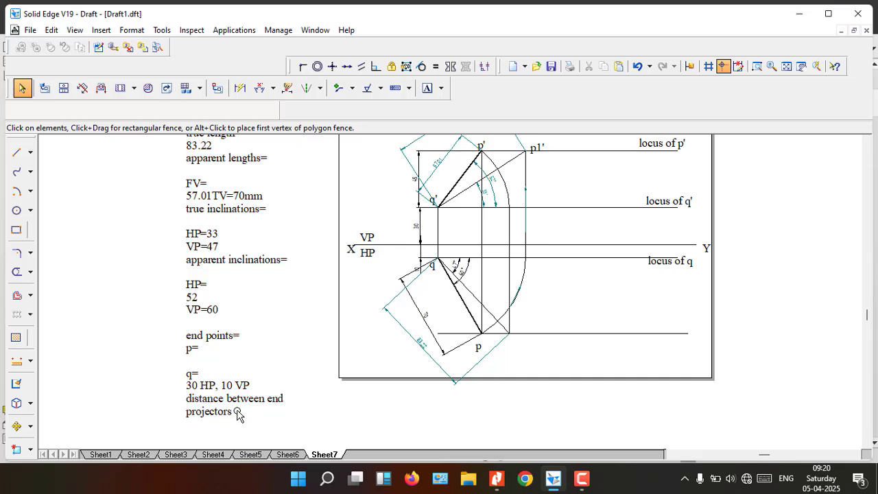
click(234, 411)
mouse_move(234, 411)
mouse_down()
mouse_move(183, 411)
mouse_move(184, 398)
mouse_up()
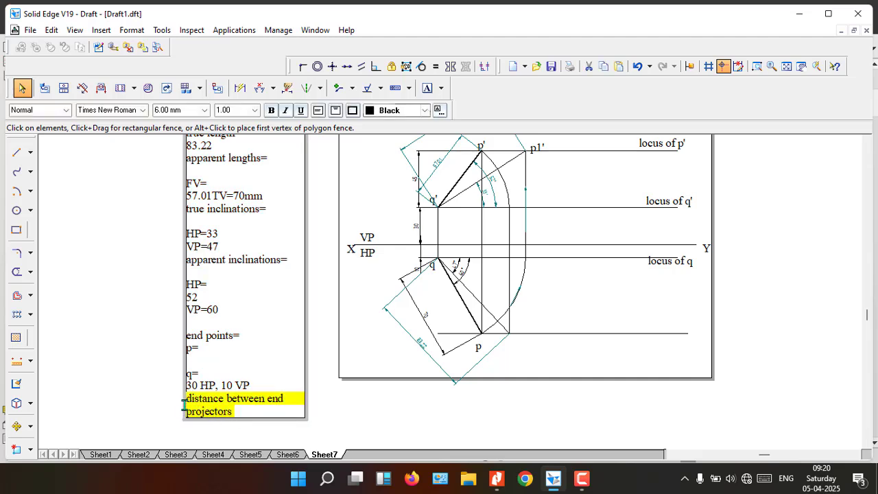
click(536, 357)
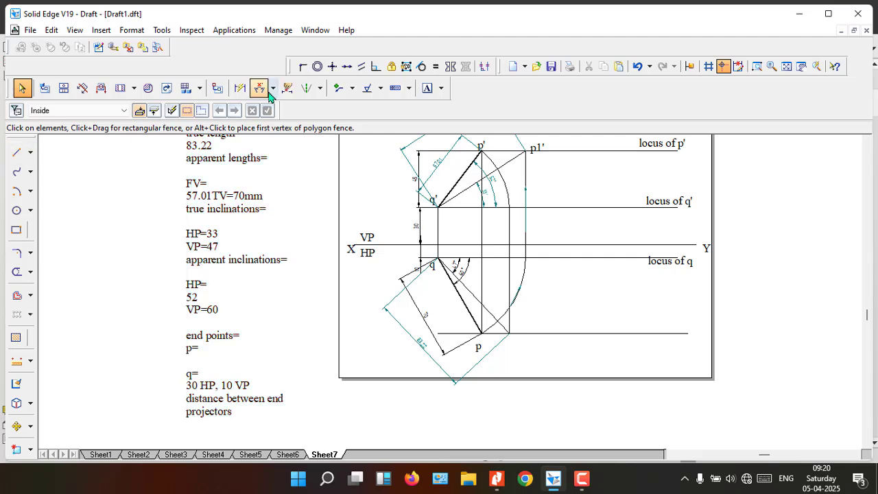
Step: Dimension the horizontal distance between the projectors of q and p, placing it below the sheet border, and fit the drawing
click(241, 89)
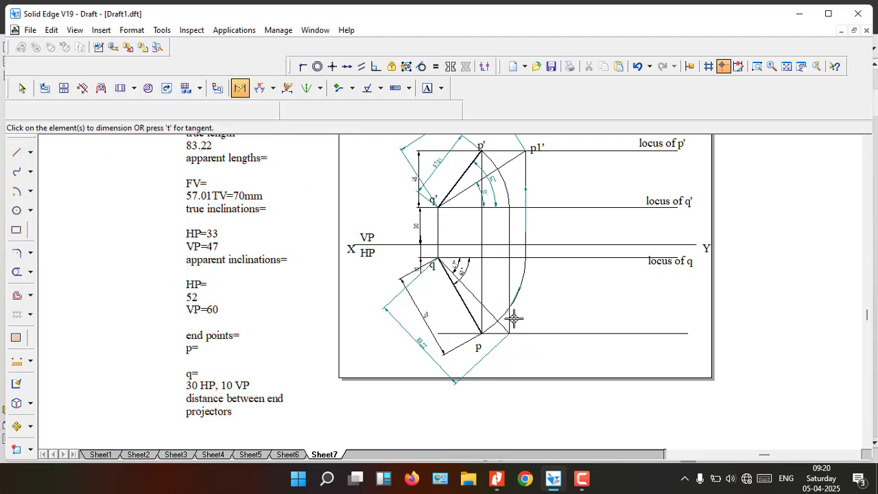
click(437, 225)
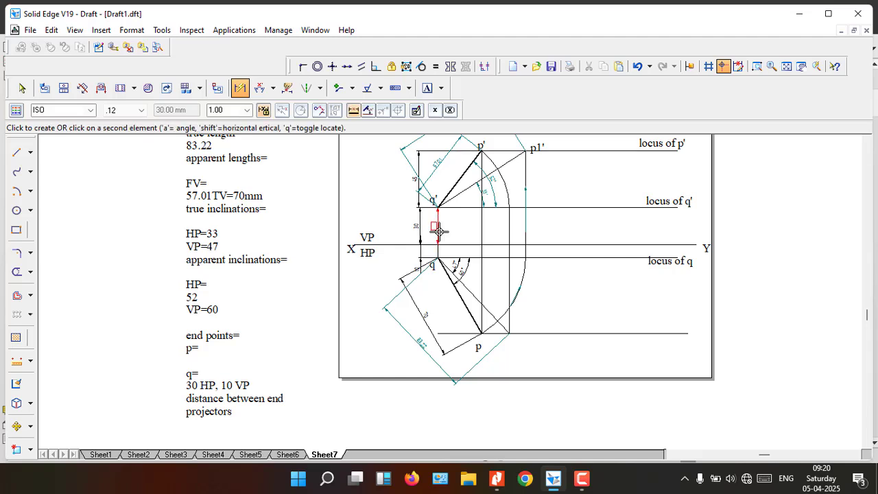
click(482, 226)
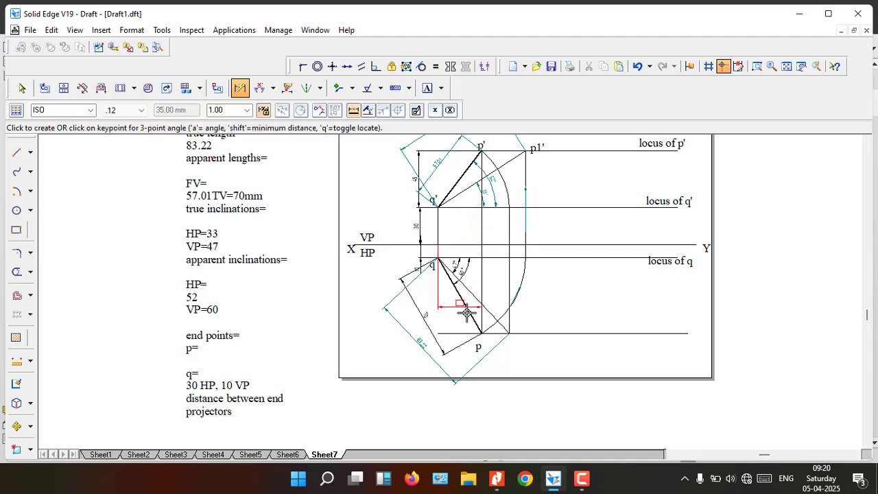
click(453, 406)
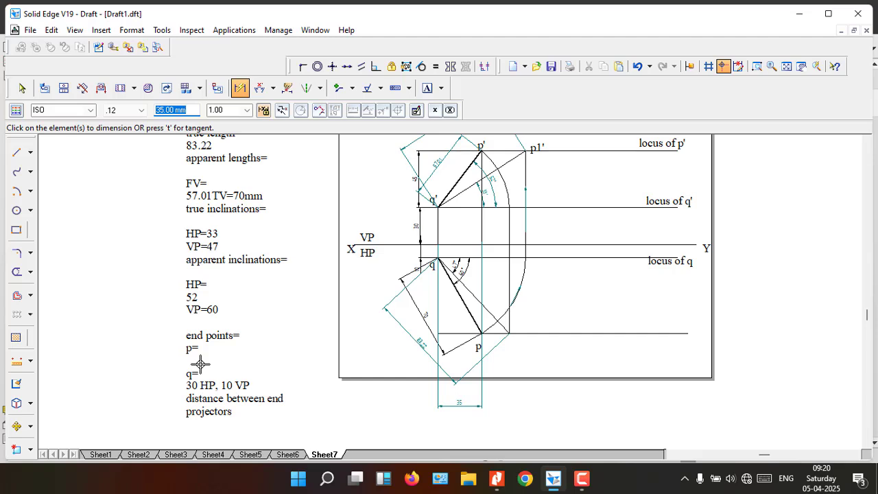
click(438, 228)
scroll(606, 306, up, 1)
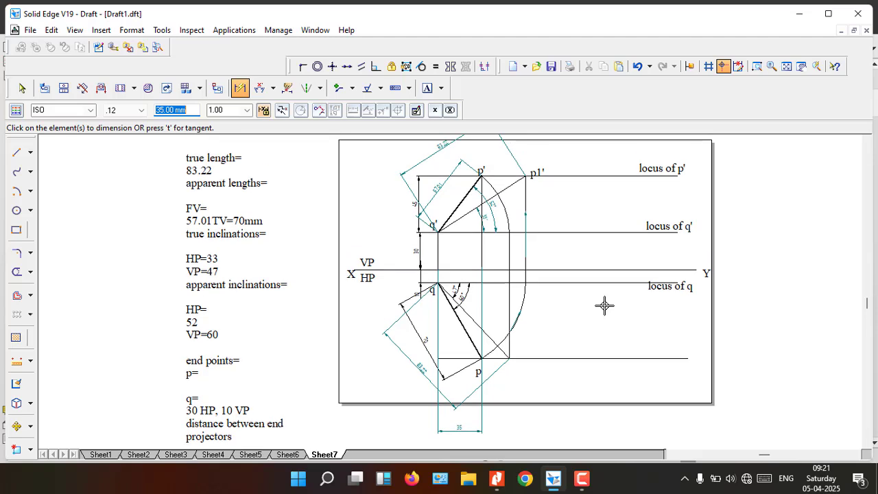
click(786, 66)
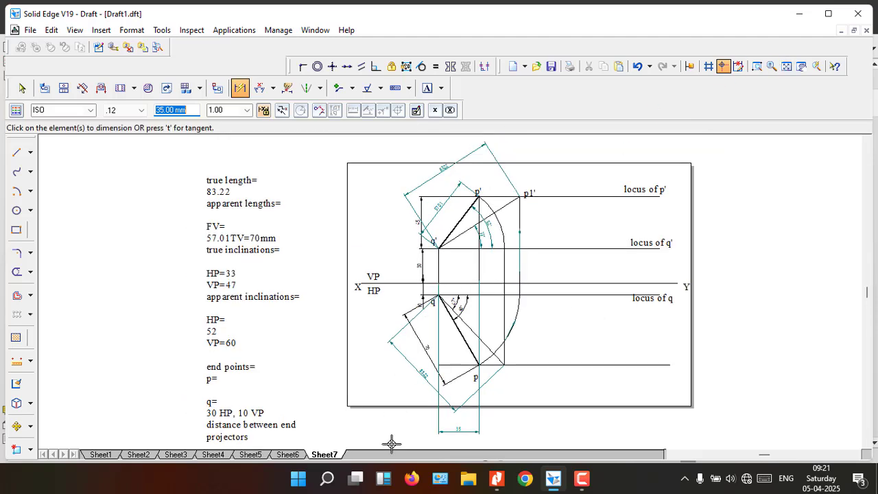
Step: Review the a'b1' line and the vertical projector from b1' on Sheet6, and compare them with the pq top view on Sheet7
click(300, 455)
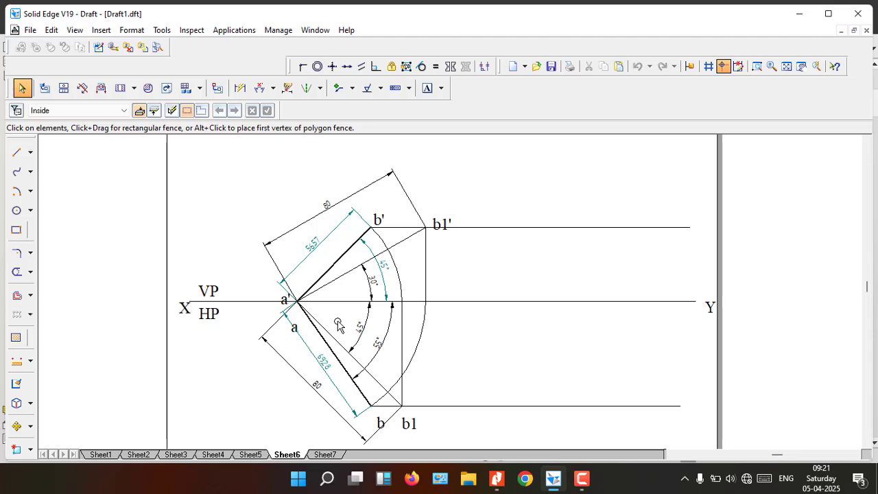
click(345, 278)
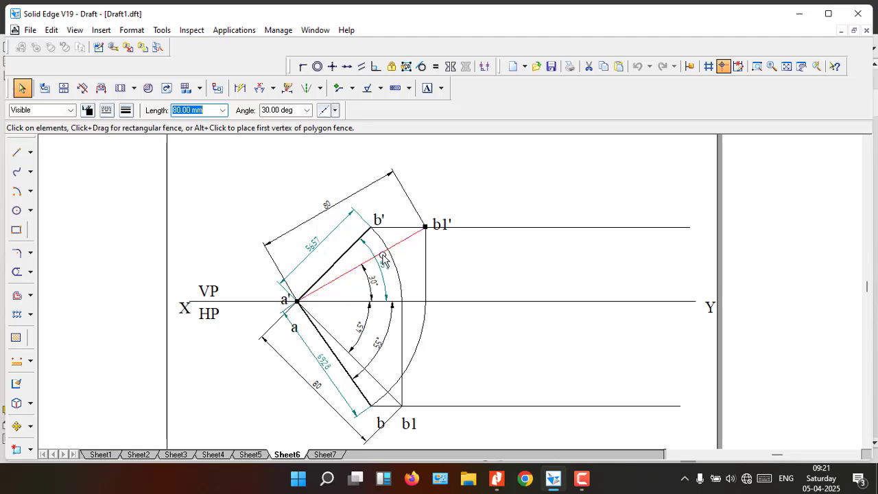
ctrl+click(368, 287)
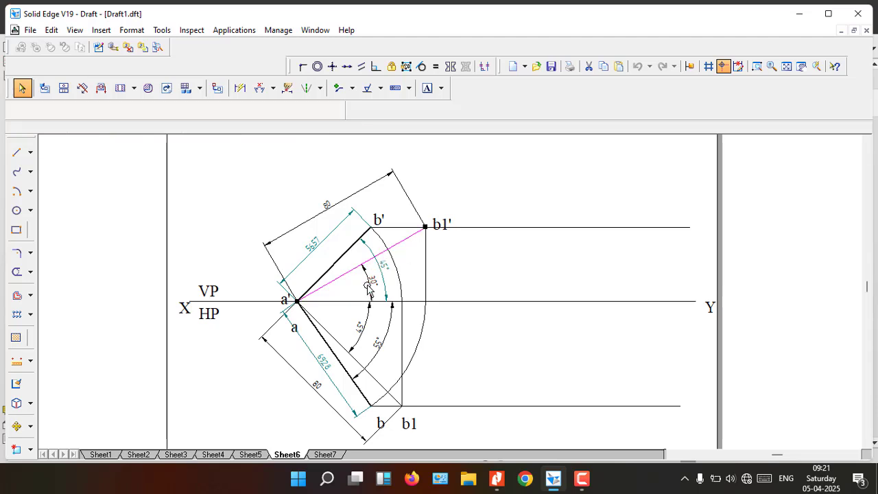
click(426, 250)
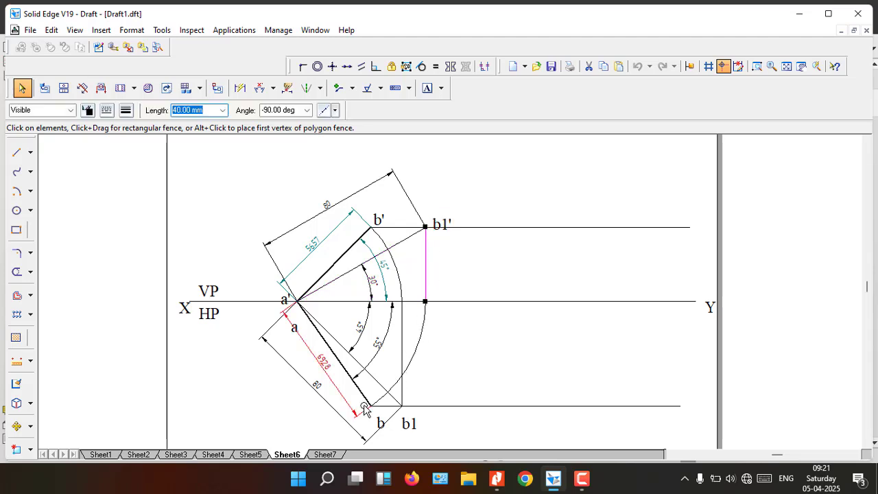
click(324, 454)
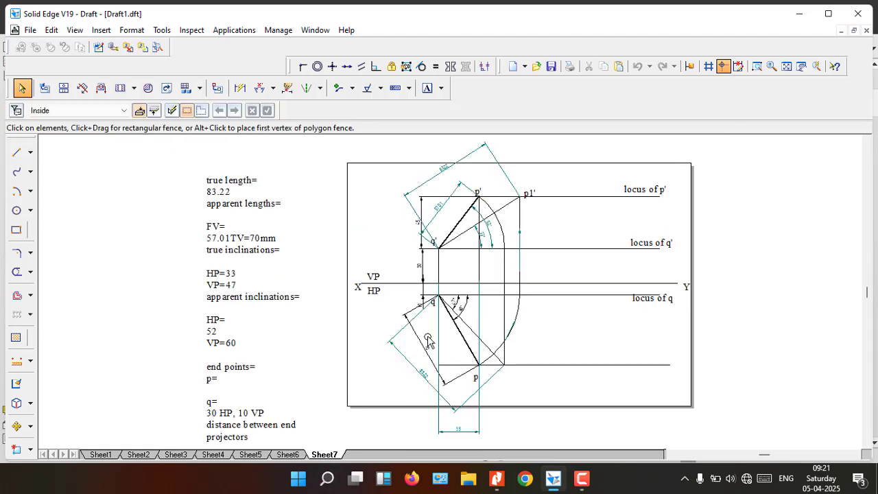
click(470, 347)
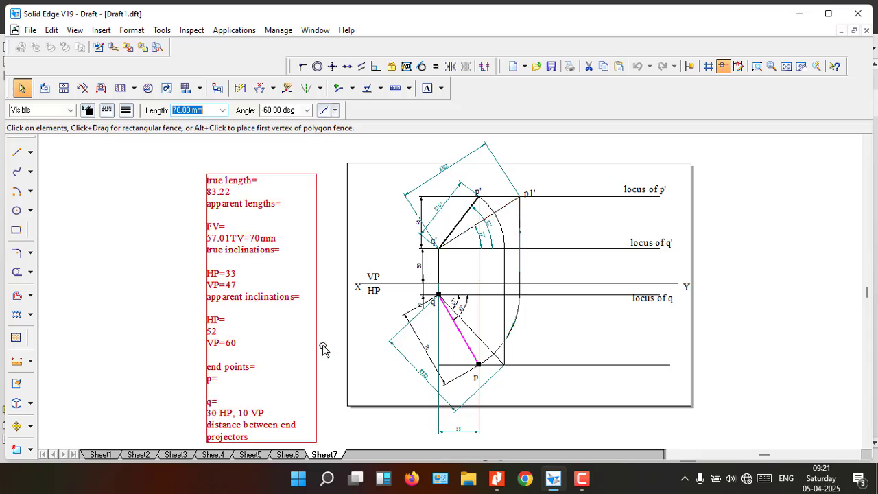
Step: Move the results note slightly up and closer to the drawing sheet, and deselect it
click(302, 336)
drag(313, 357, 326, 332)
click(750, 343)
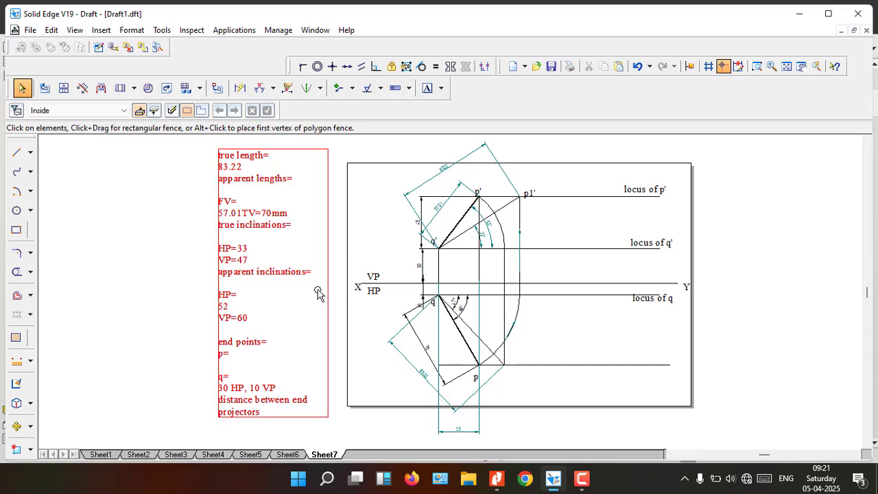
Step: Open the results note for editing and highlight all its entries to review them
click(329, 310)
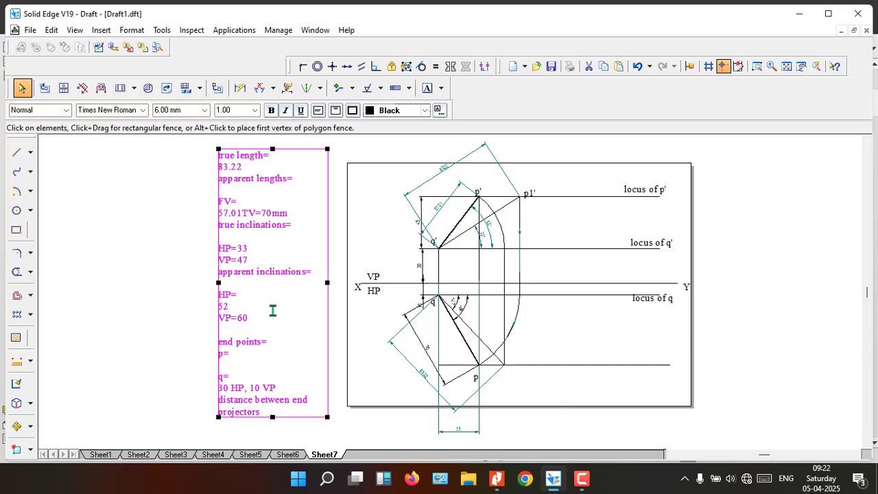
double_click(309, 212)
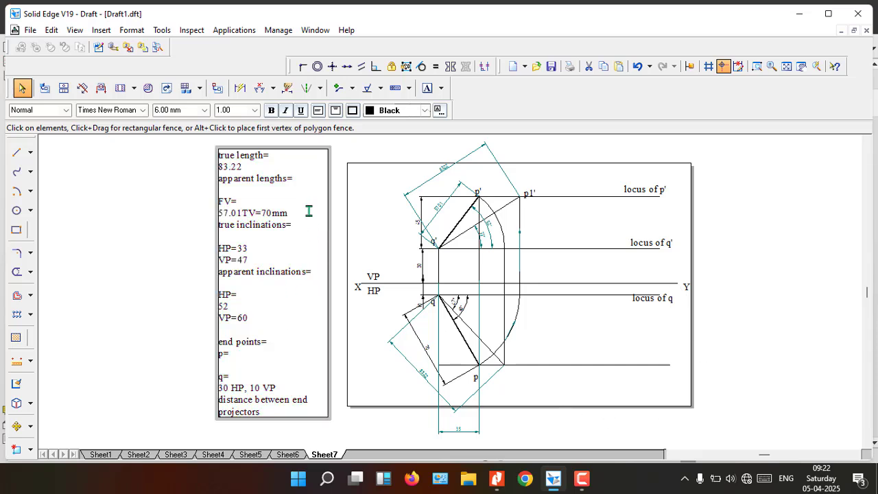
drag(222, 157, 297, 409)
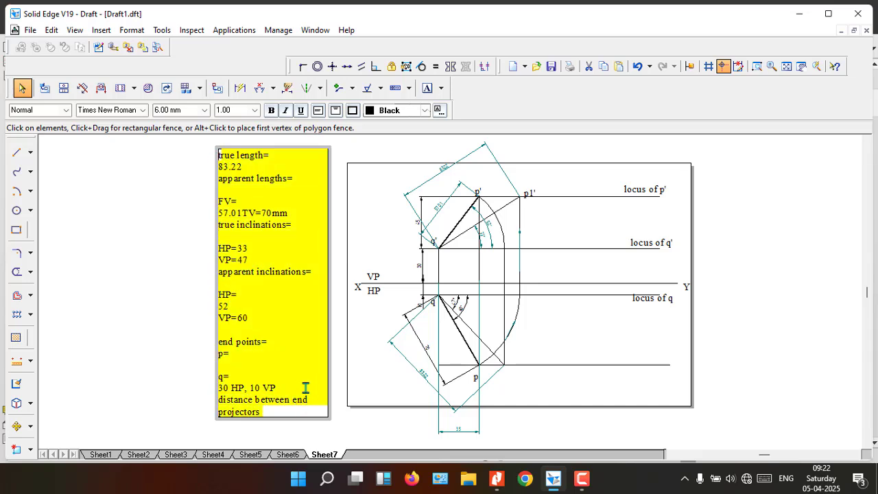
click(305, 388)
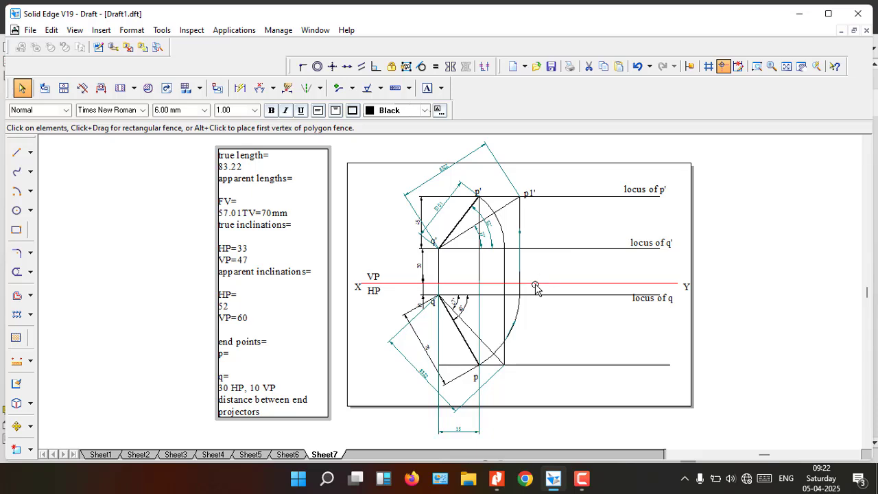